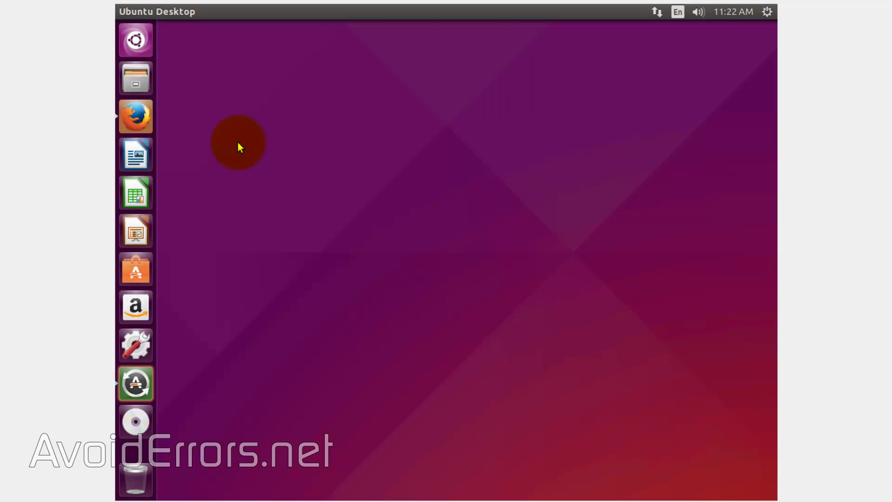
Go from owncloud.org Download to ownCloud Server's Packages instructions and continue to the repository page
left_click(148, 119)
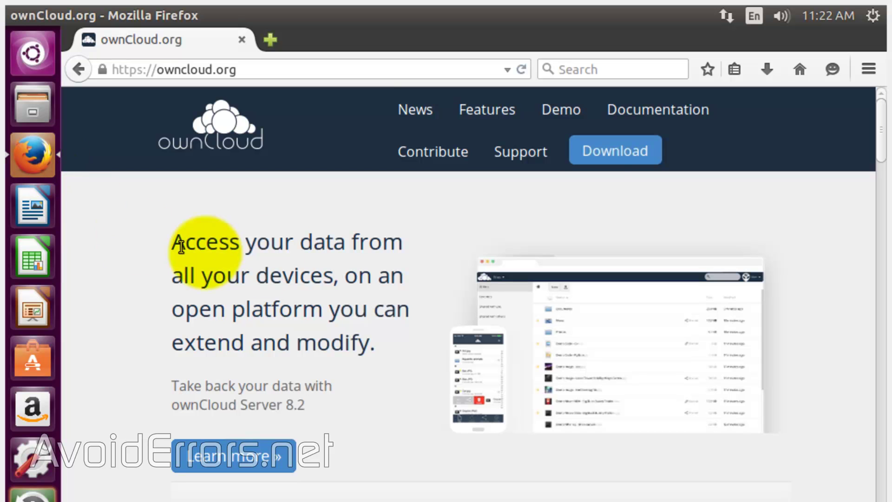
left_click(595, 158)
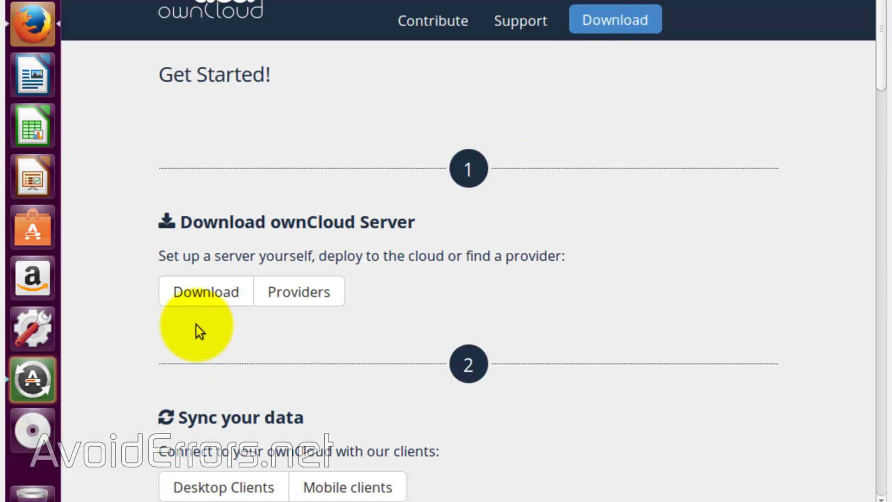
left_click(208, 300)
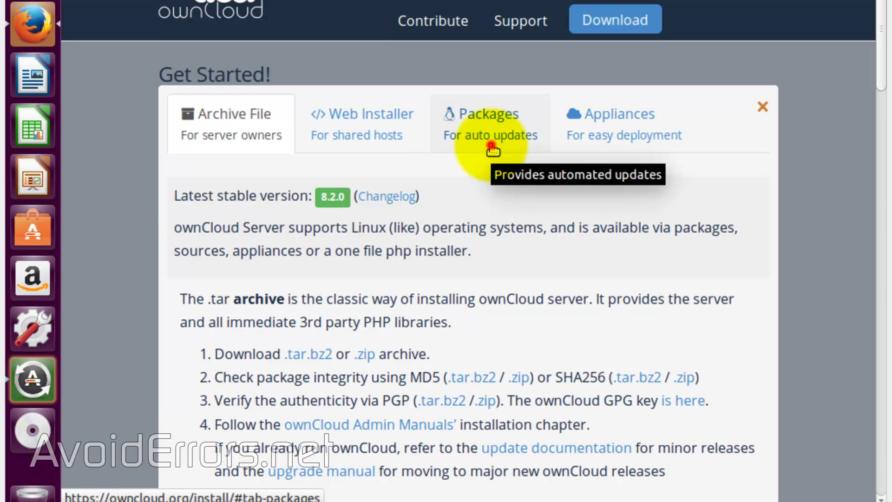
left_click(492, 149)
scroll(494, 150, "down", 6)
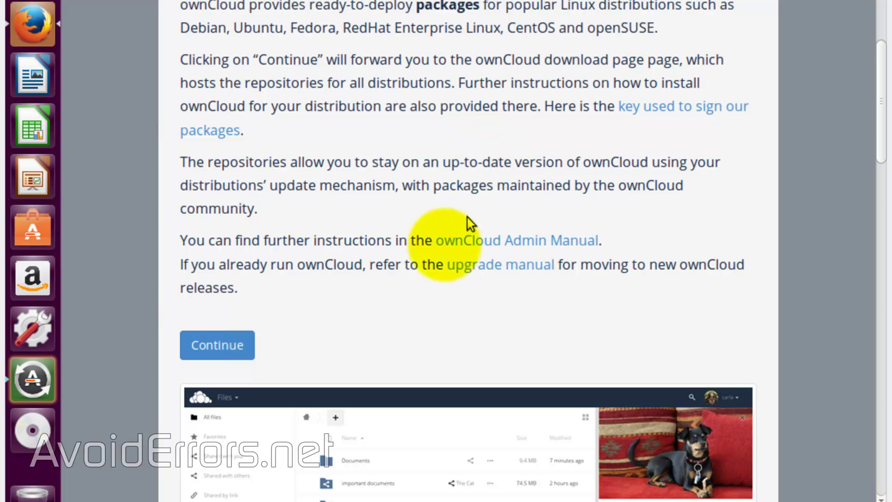
left_click(239, 355)
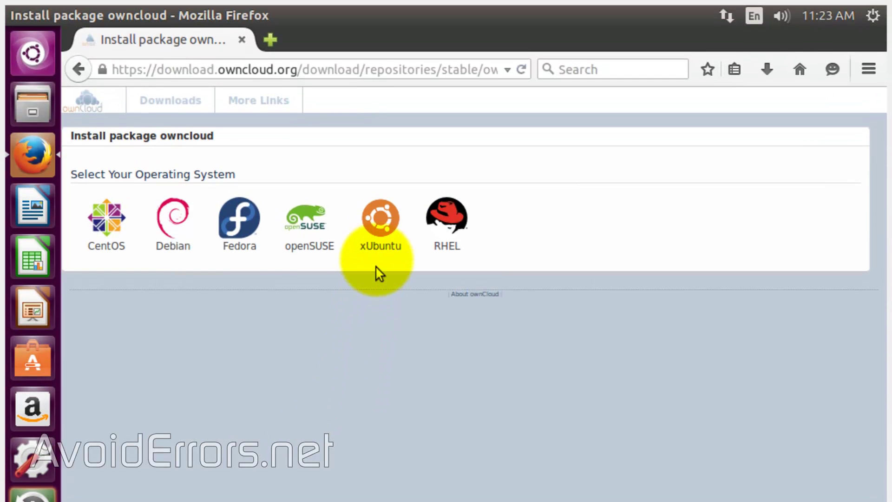
Show the xUbuntu_15.04 ownCloud repository commands and shrink the Firefox window to reveal the desktop
left_click(379, 240)
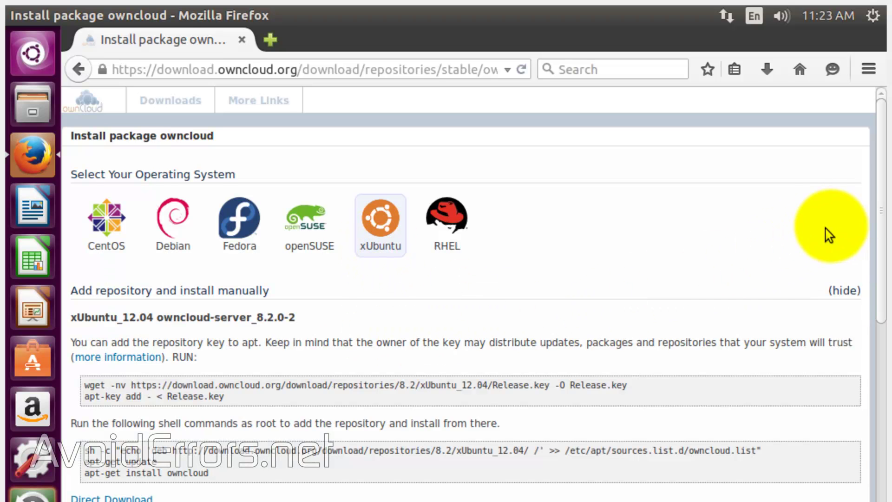
left_click_drag(882, 205, 880, 488)
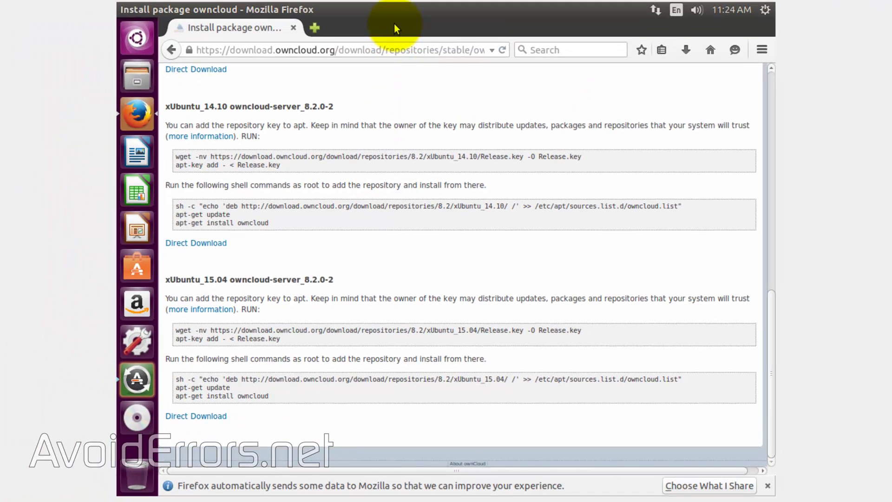
left_click_drag(394, 29, 536, 143)
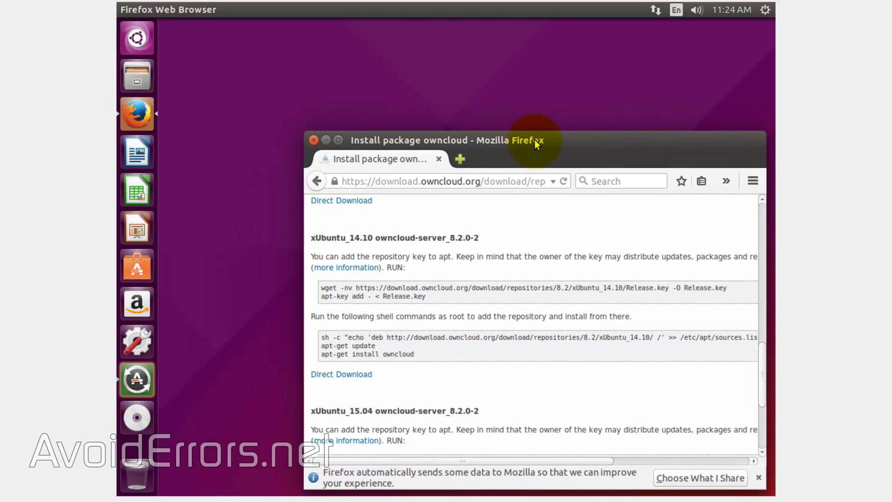
left_click_drag(304, 377, 197, 392)
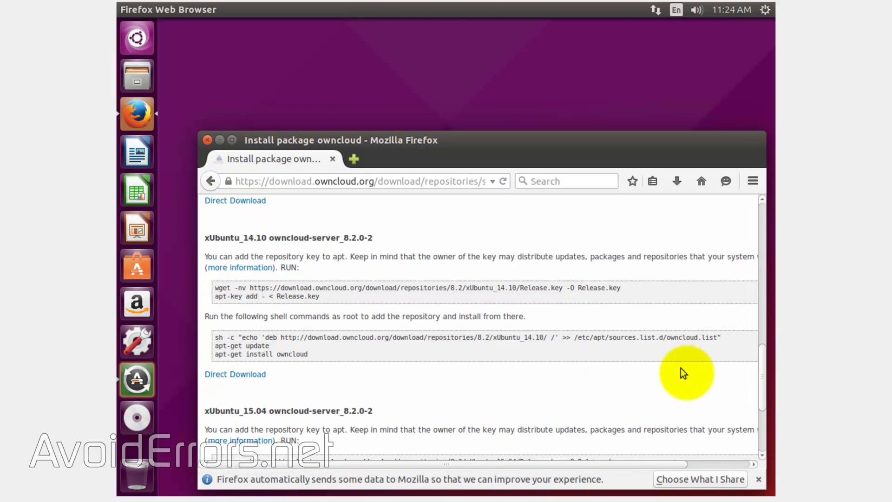
left_click_drag(763, 369, 765, 431)
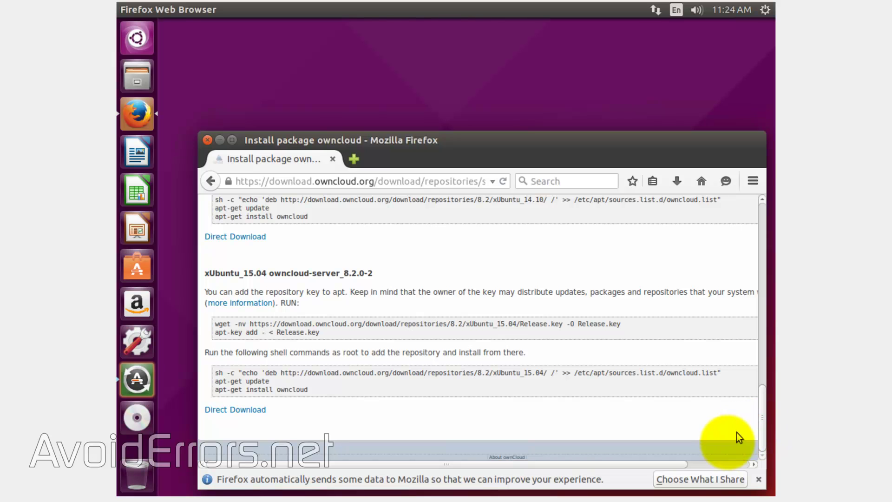
right_click(176, 43)
Open a terminal from the desktop and copy the sh -c repository line from Firefox
left_click(185, 84)
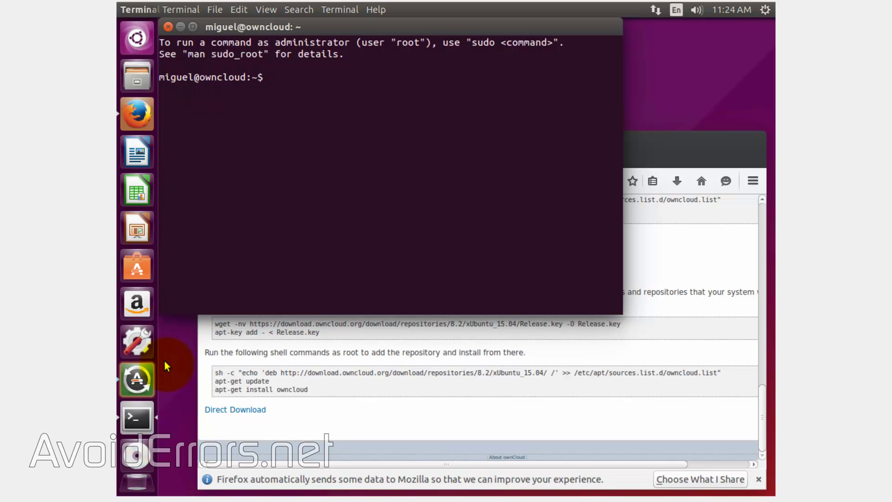
left_click(241, 428)
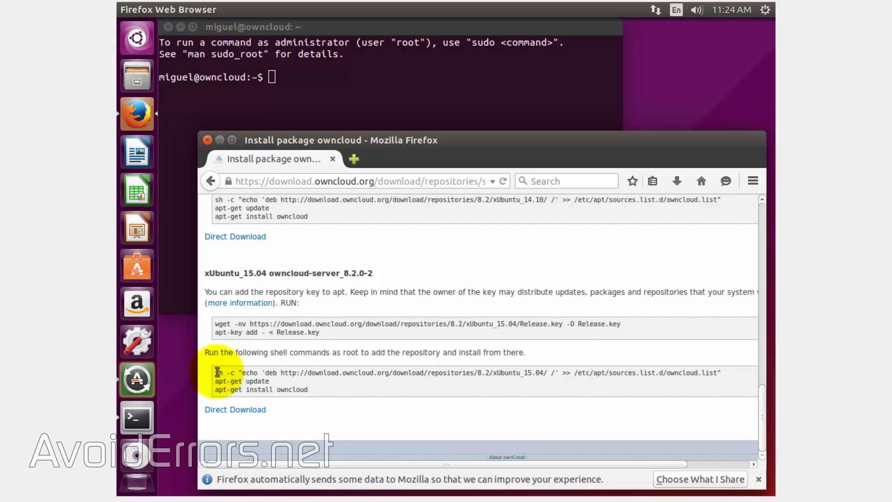
left_click_drag(217, 372, 721, 373)
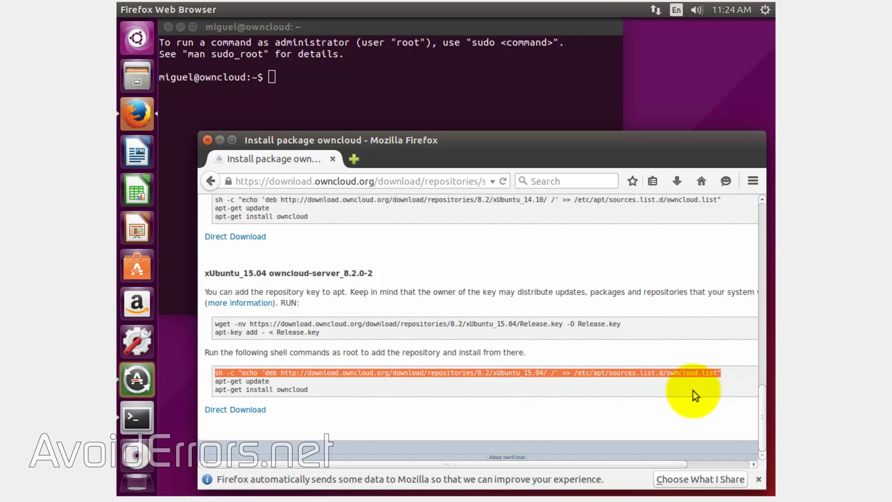
right_click(531, 372)
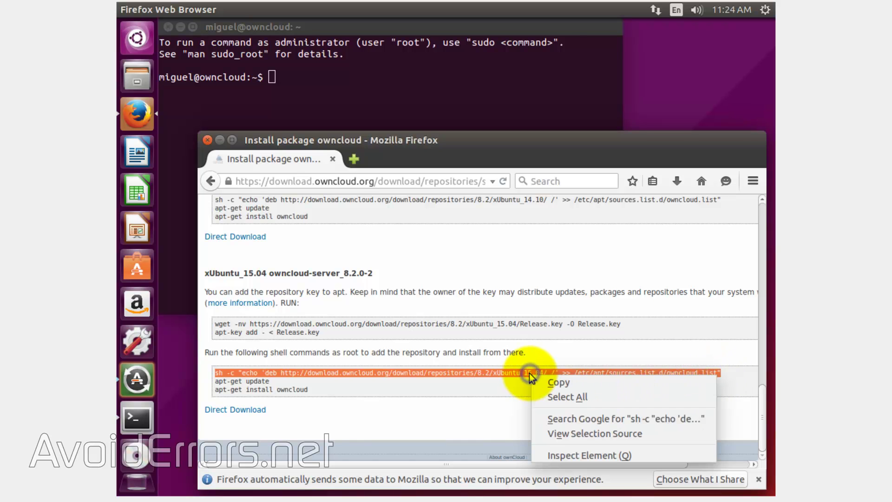
left_click(556, 383)
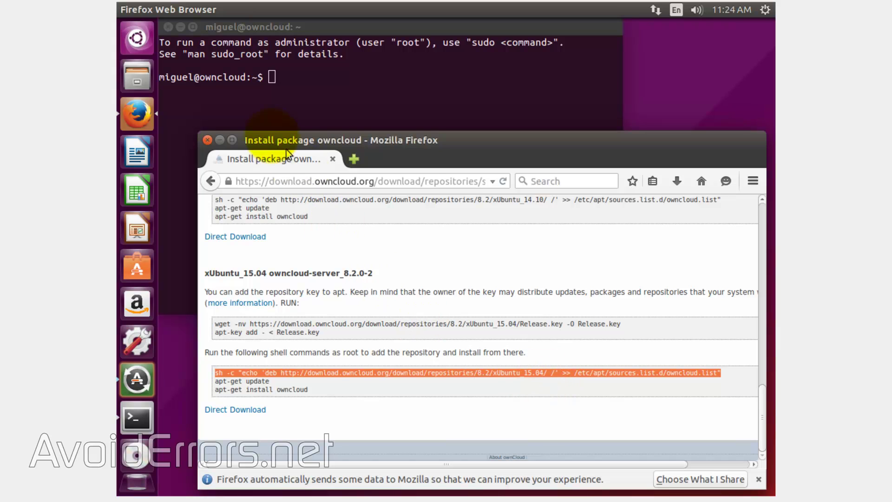
Run the pasted sh -c repository command with sudo and enter the account password
left_click(272, 76)
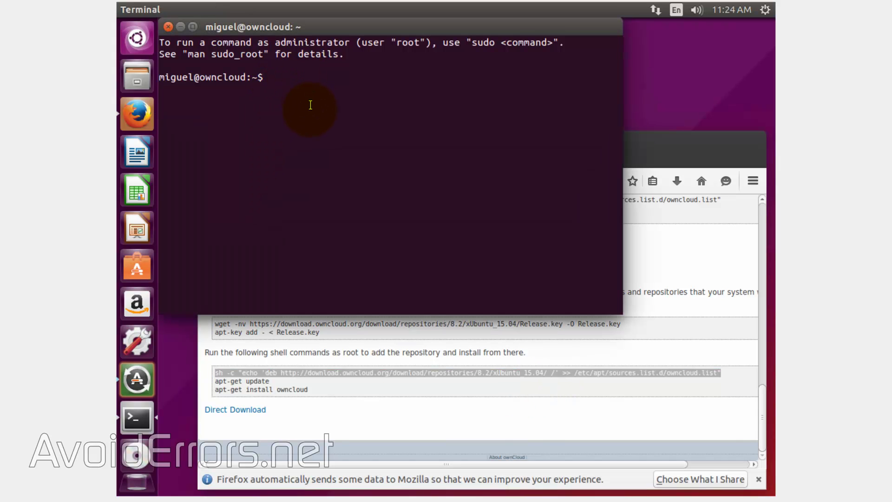
type("sudo")
right_click(304, 76)
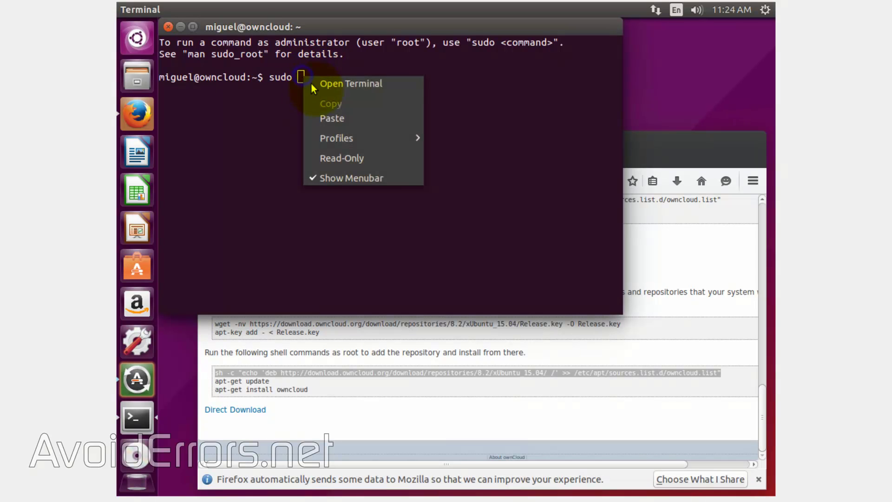
left_click(319, 118)
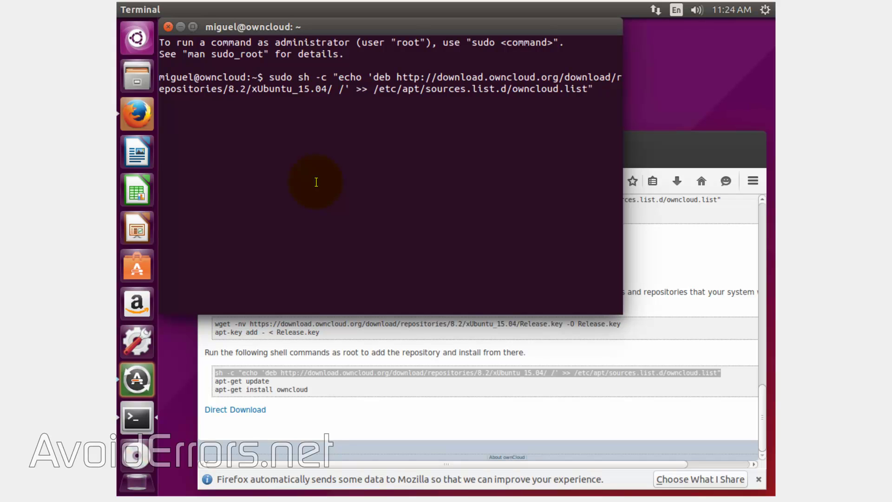
key("Return")
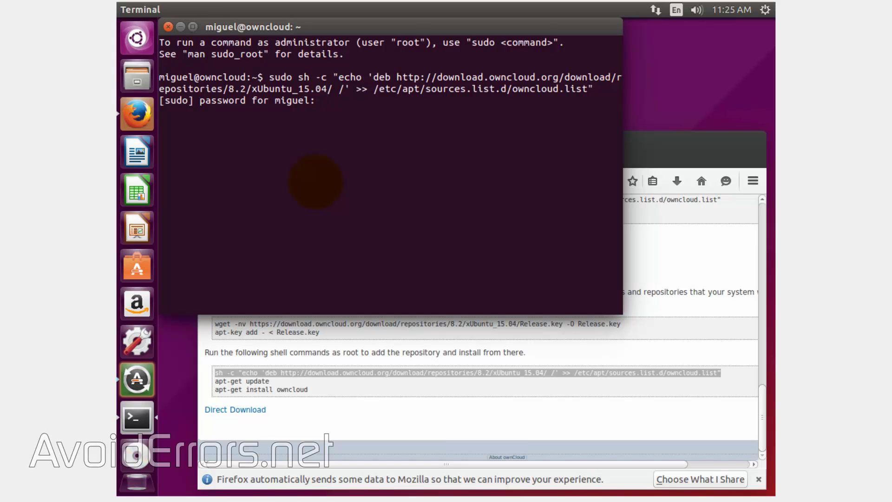
key("Return")
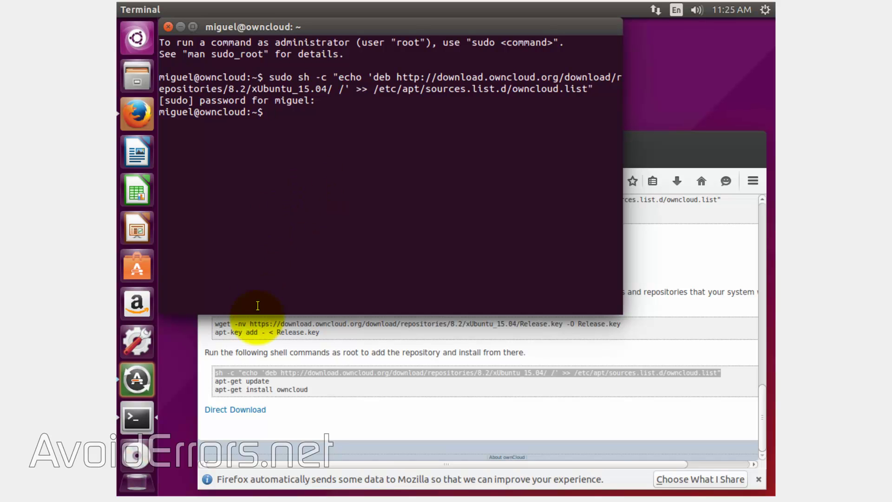
Copy the wget command from the page and run it to download Release.key
left_click(298, 415)
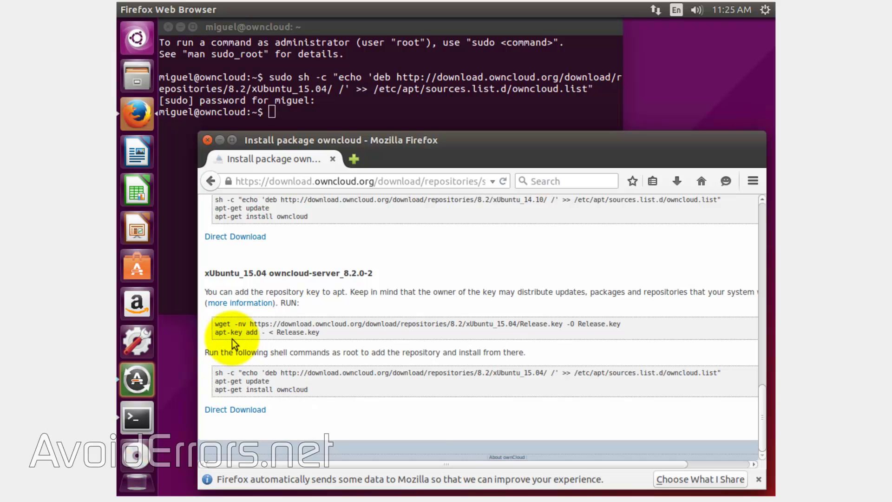
left_click_drag(216, 322, 623, 324)
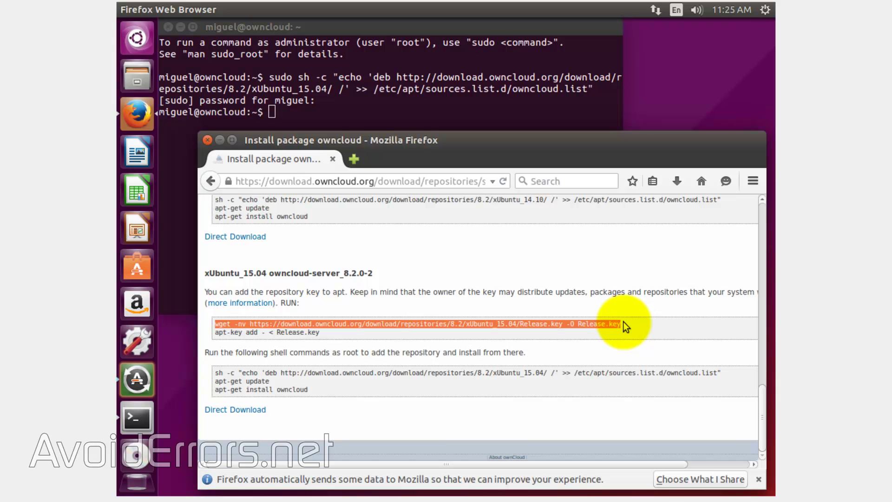
right_click(599, 324)
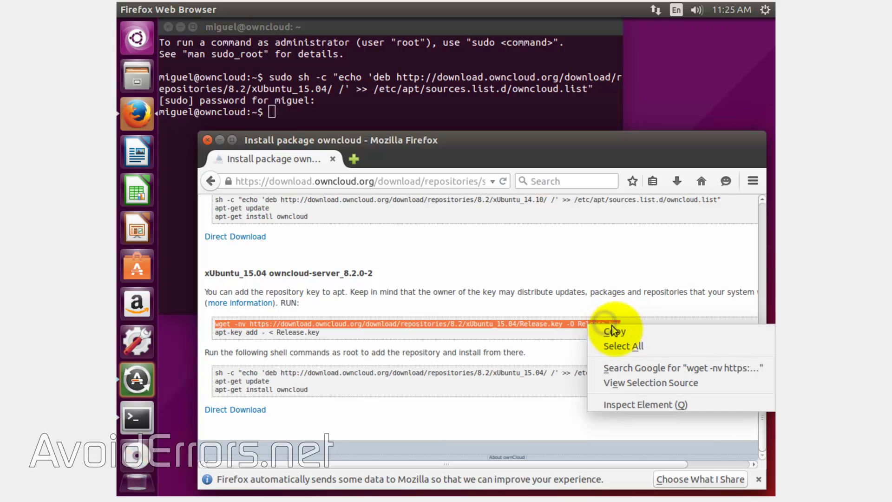
left_click(615, 331)
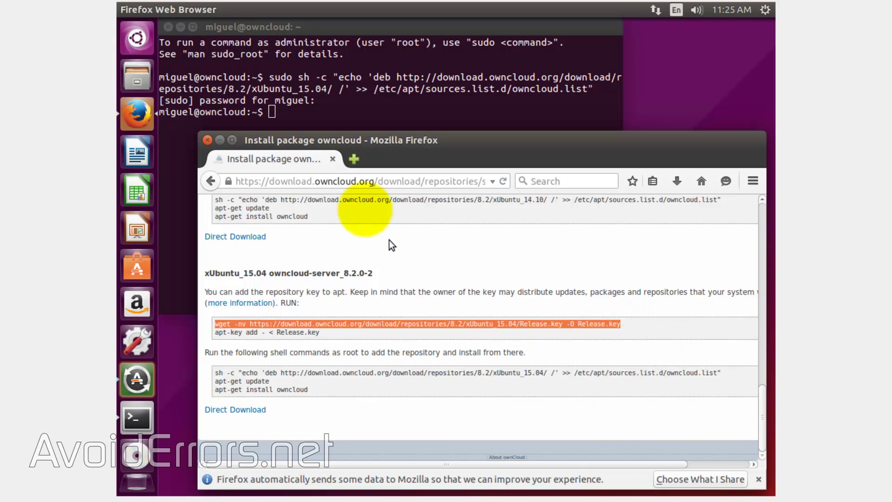
left_click(272, 112)
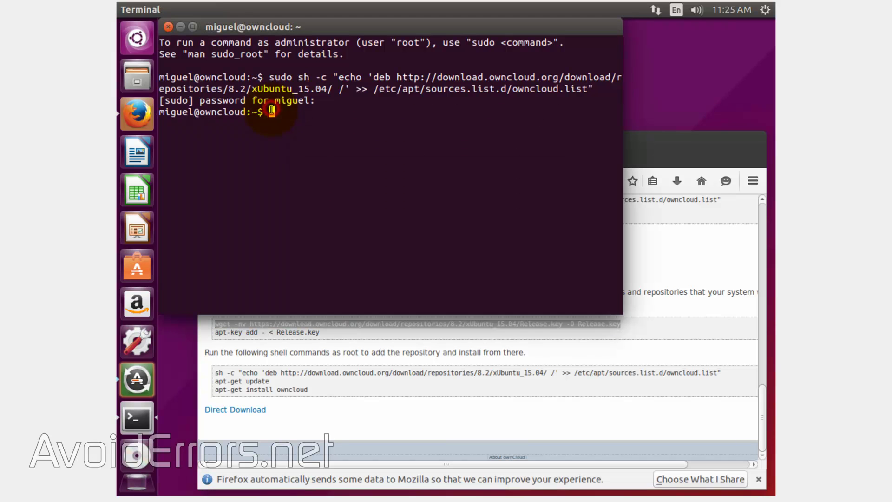
right_click(271, 113)
left_click(307, 153)
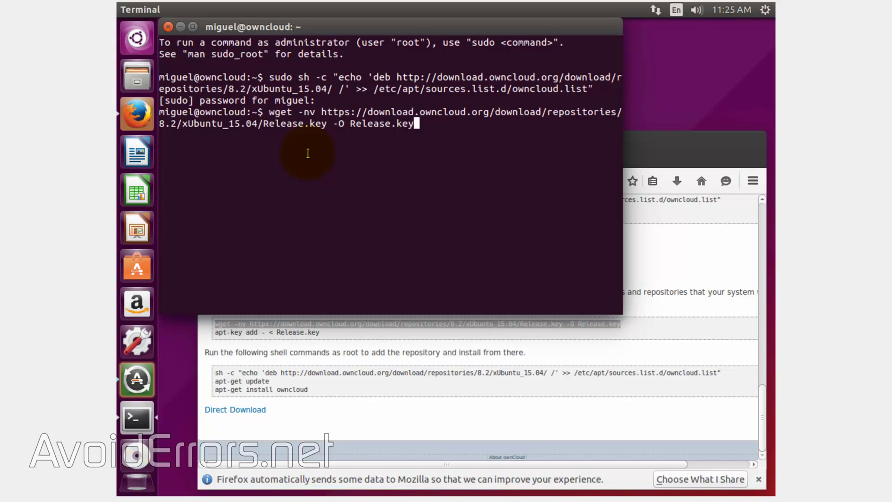
key("Return")
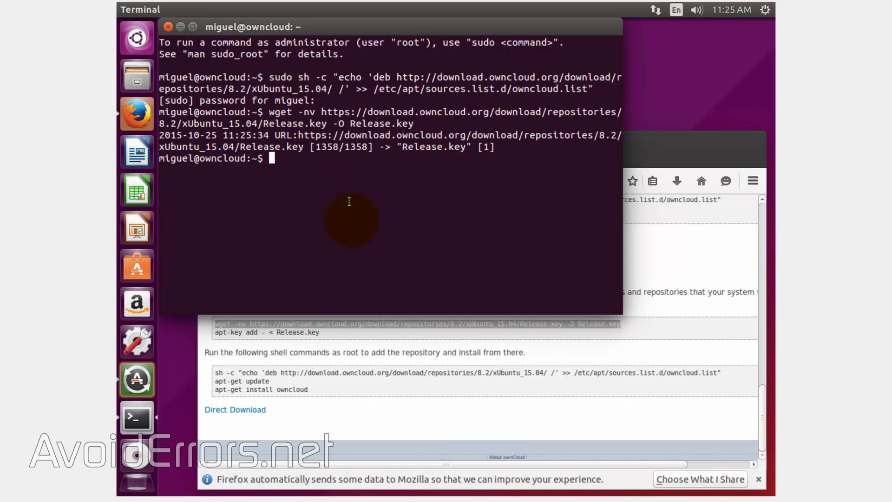
Run sudo apt-key add - < Release.key, copied from the page, to trust the ownCloud key
left_click_drag(319, 332, 220, 334)
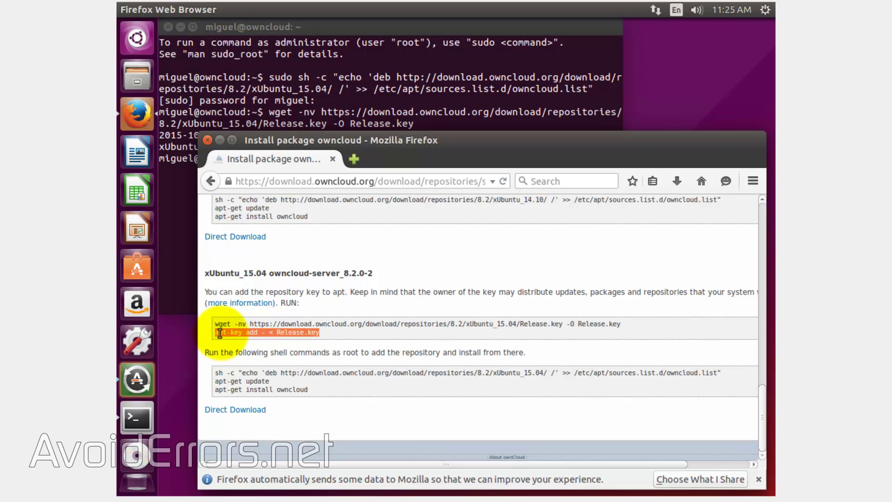
right_click(223, 335)
left_click(240, 341)
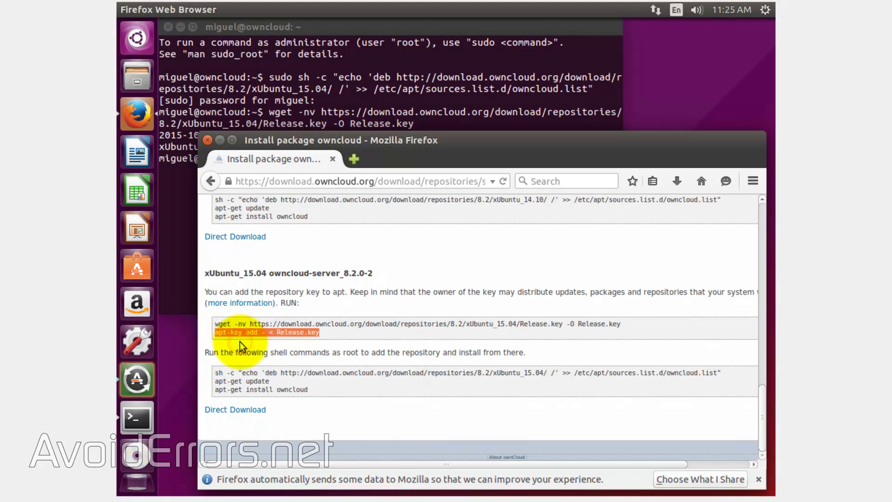
left_click(188, 227)
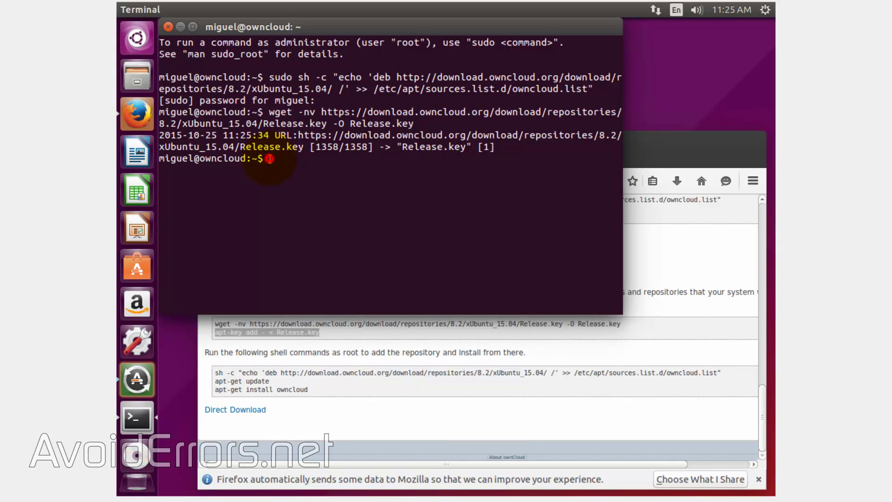
type("sudo")
right_click(300, 159)
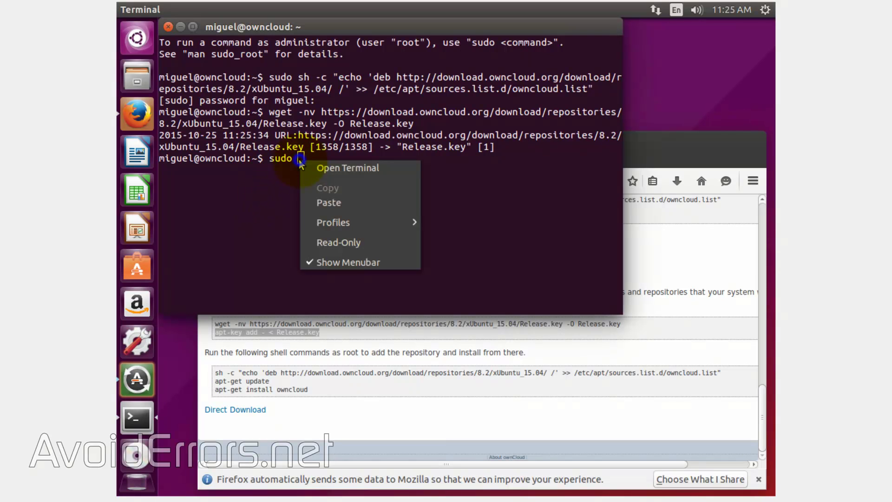
left_click(314, 202)
key("Return")
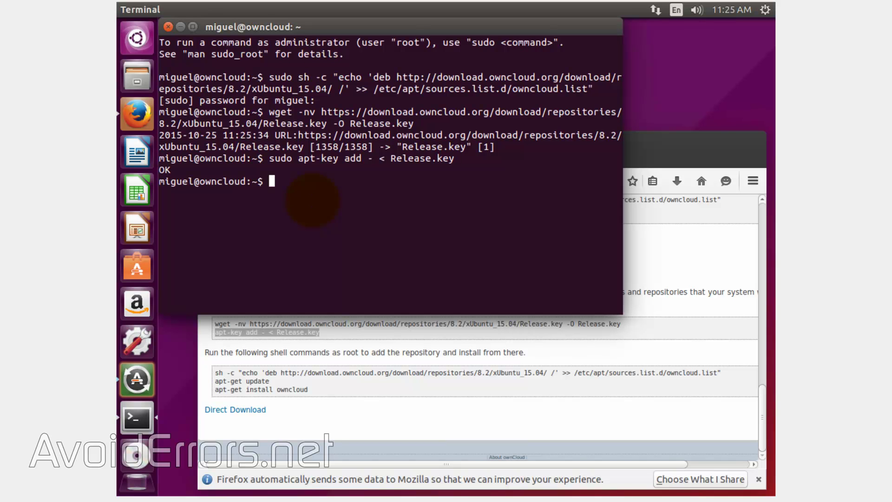
Run sudo apt-get update, copied from the install page, until package lists finish reading
left_click(330, 412)
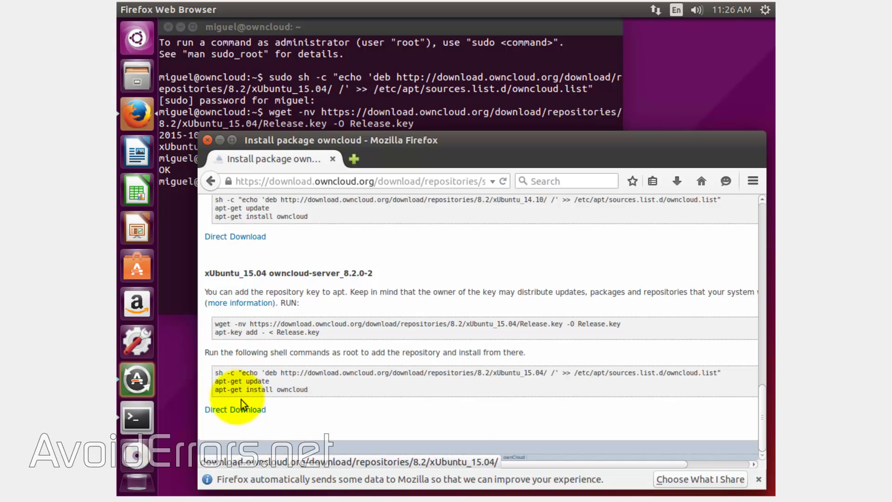
left_click_drag(217, 382, 268, 382)
right_click(263, 381)
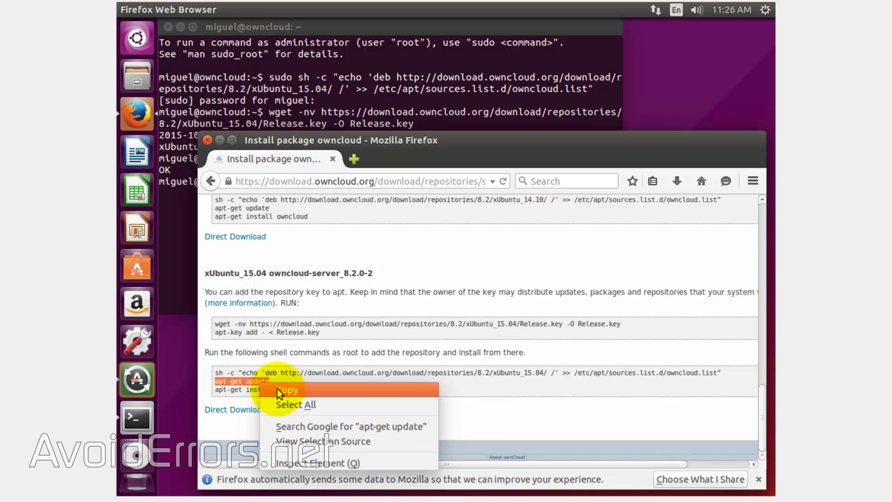
left_click(266, 390)
left_click(170, 236)
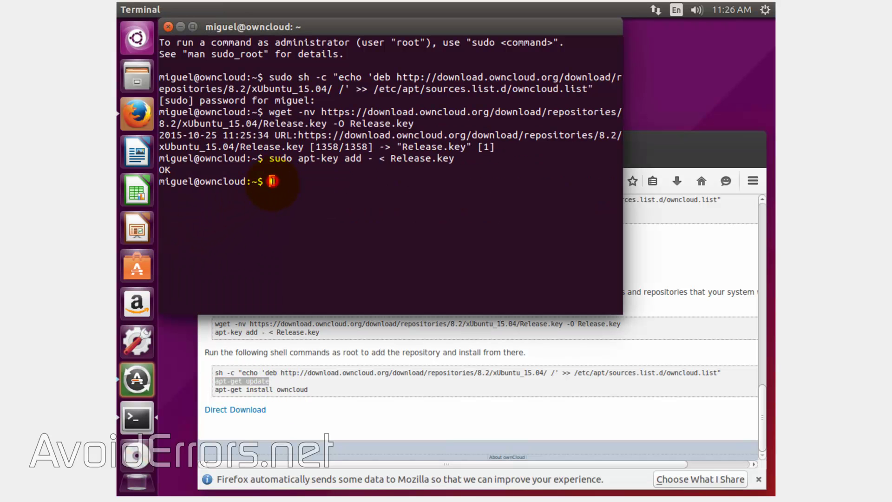
type("sudo")
right_click(302, 181)
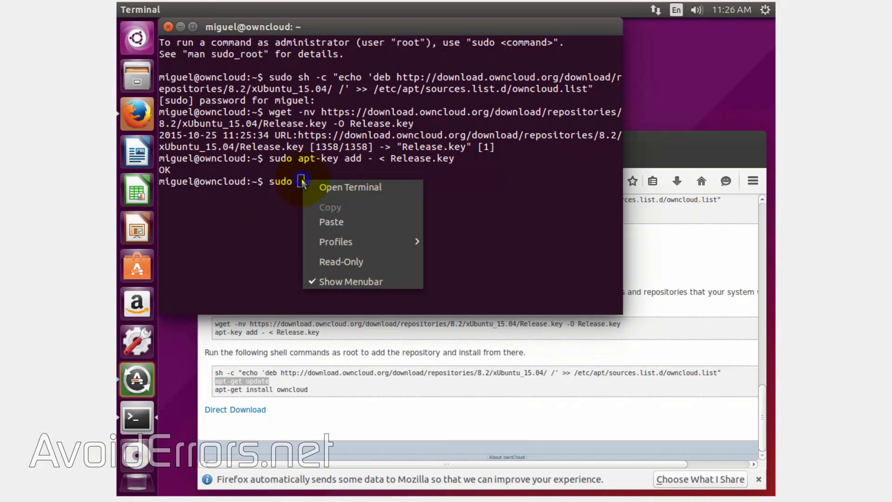
left_click(318, 221)
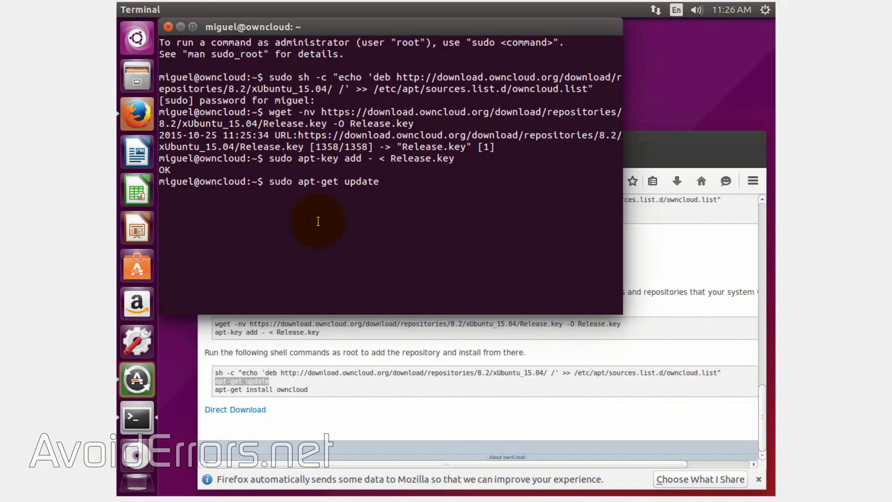
key("Return")
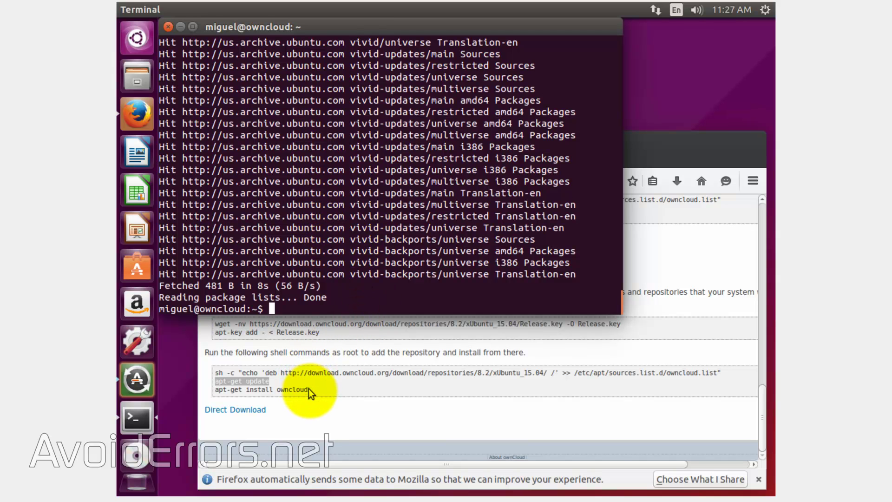
Run sudo apt-get install owncloud, copied from the Firefox page, in the terminal
left_click_drag(311, 390, 220, 391)
right_click(220, 390)
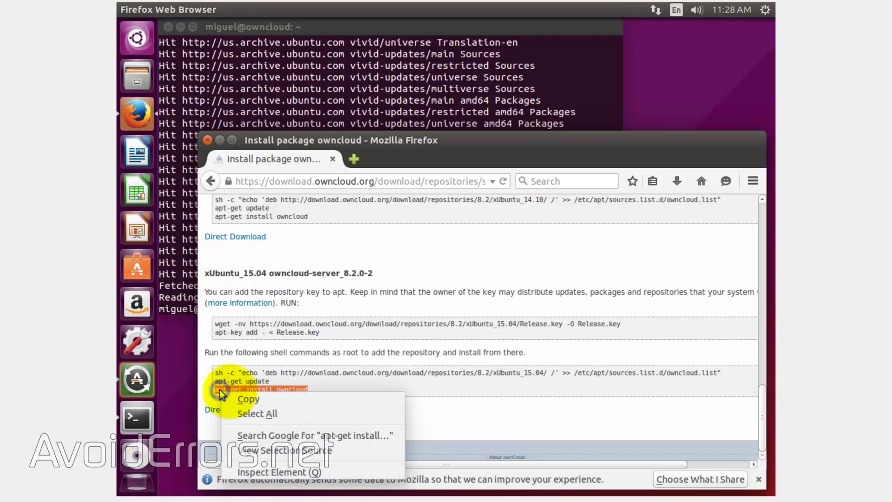
left_click(237, 397)
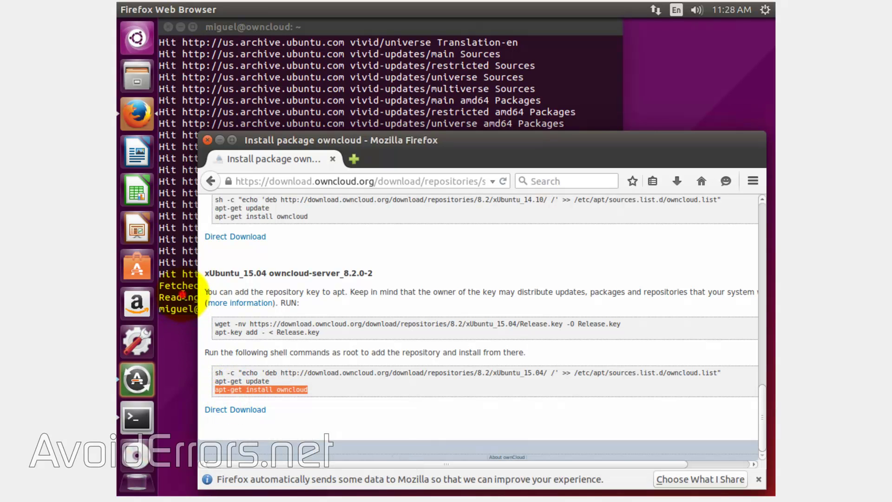
left_click(185, 310)
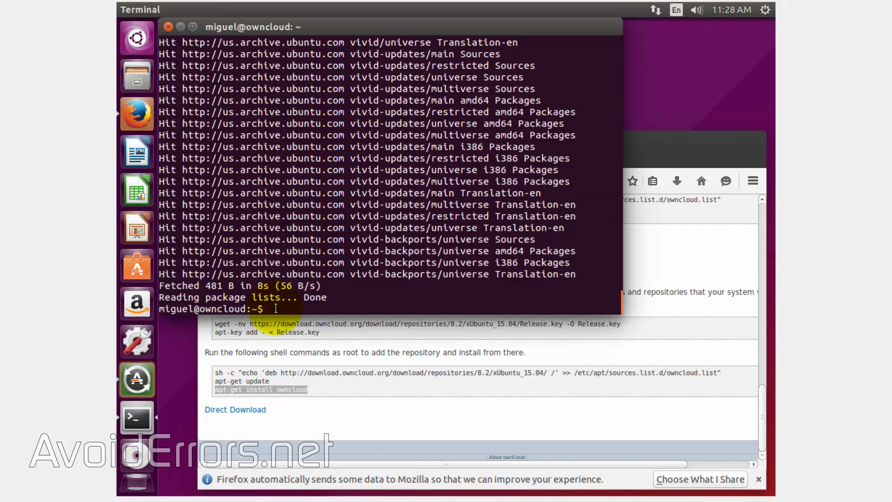
type("sudo")
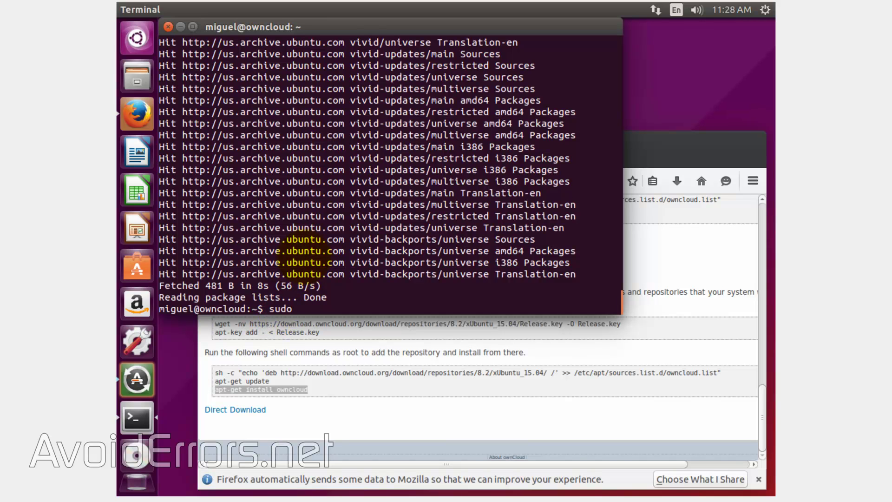
right_click(302, 311)
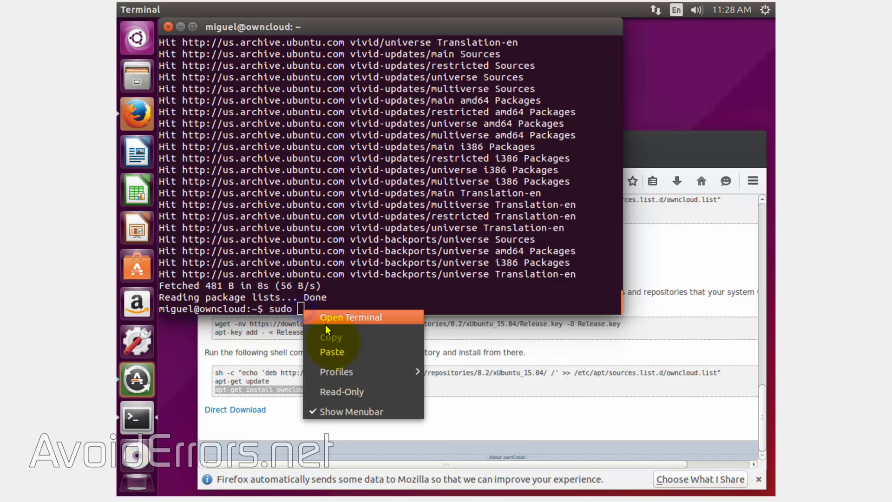
left_click(333, 355)
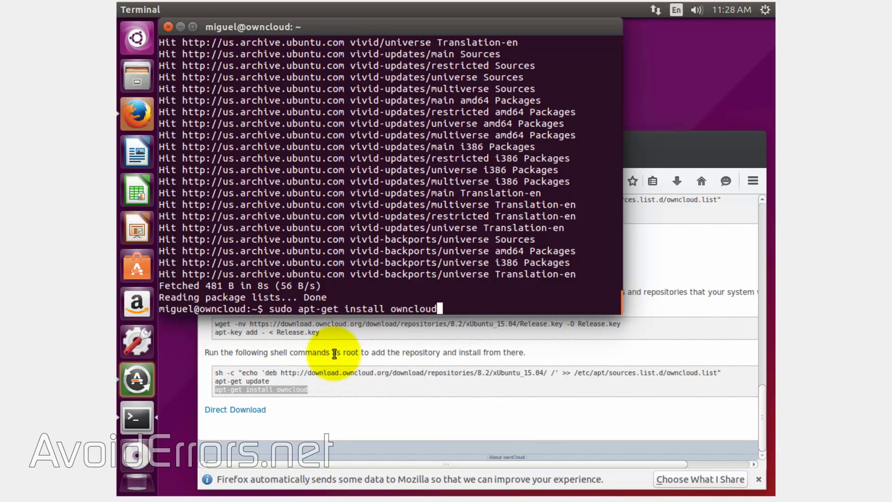
key("Return")
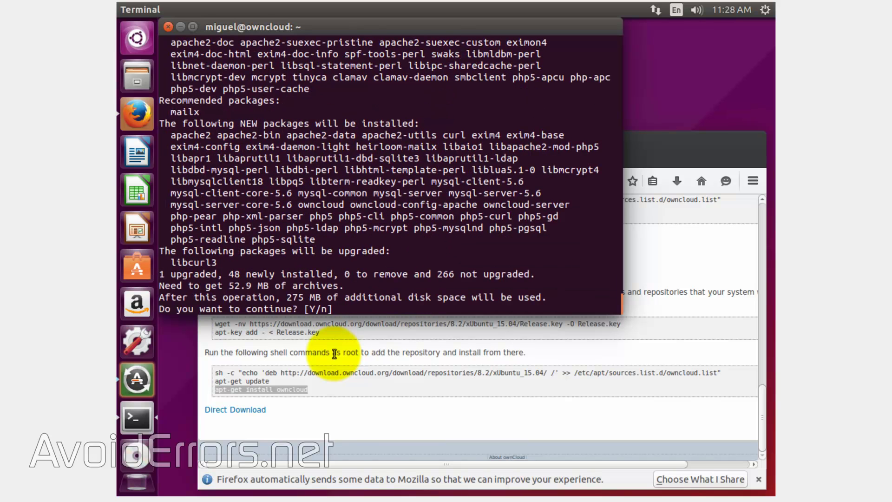
Answer y at the [Y/n] prompt to install the 48 listed packages
type("y")
key("Return")
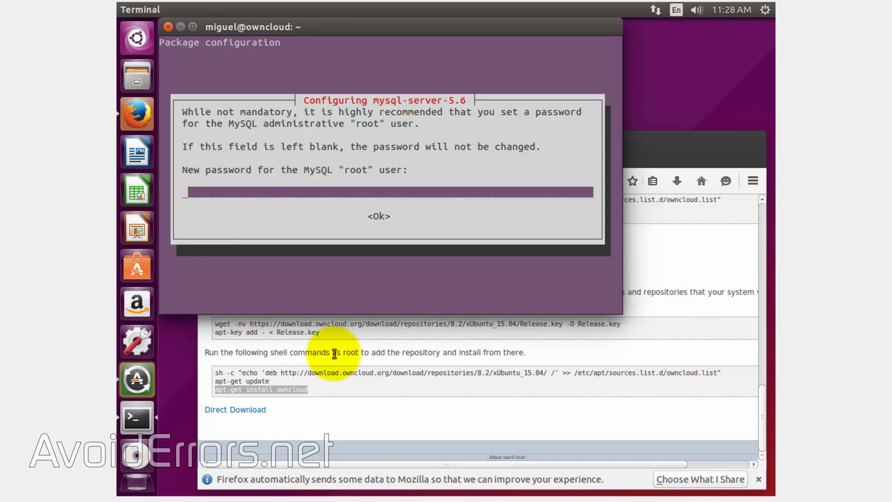
Enter the new MySQL root password and repeat it to confirm
type("********")
key("Return")
type("********")
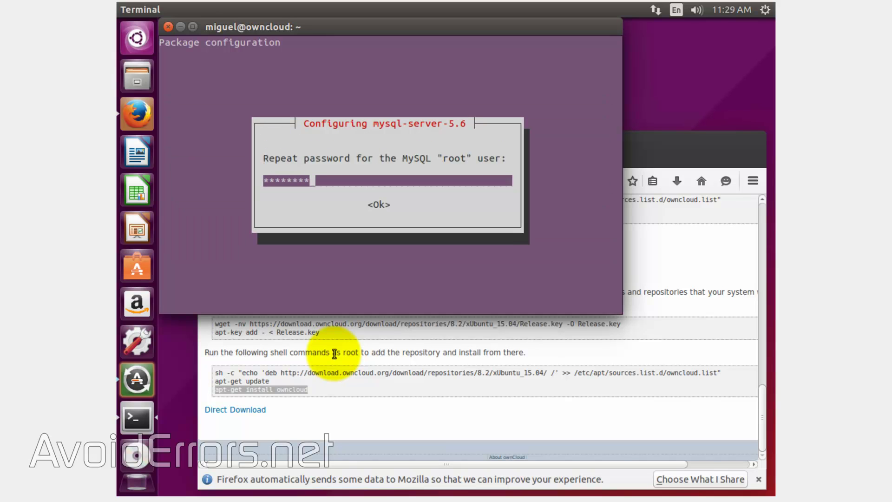
key("Return")
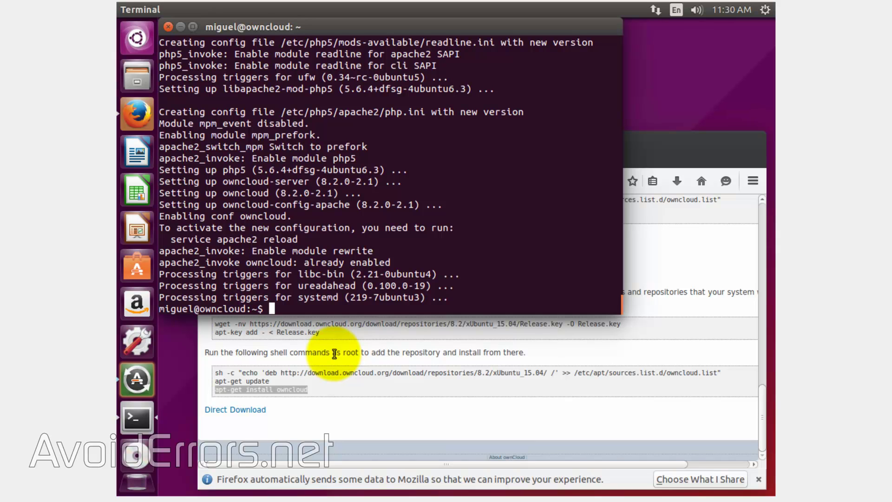
Run clear and ifconfig, note eth0's address 192.168.1.9, then close the terminal
type("clear")
key("Return")
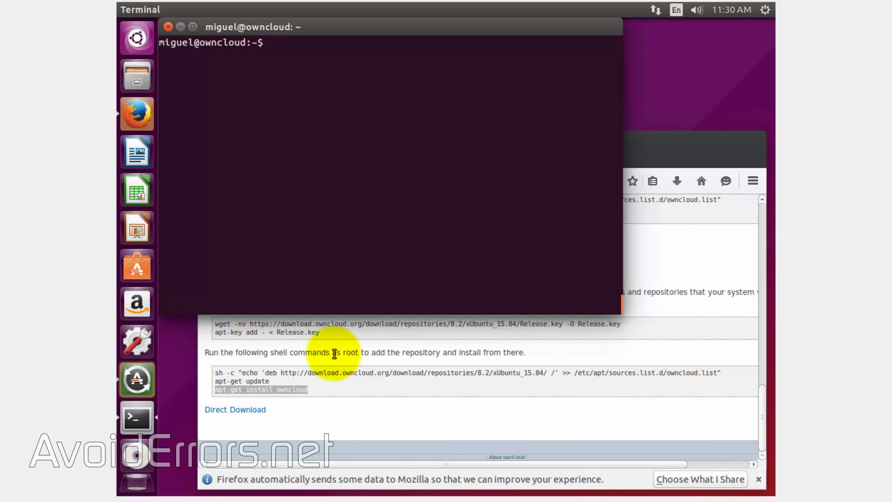
type("ifconfig")
key("Return")
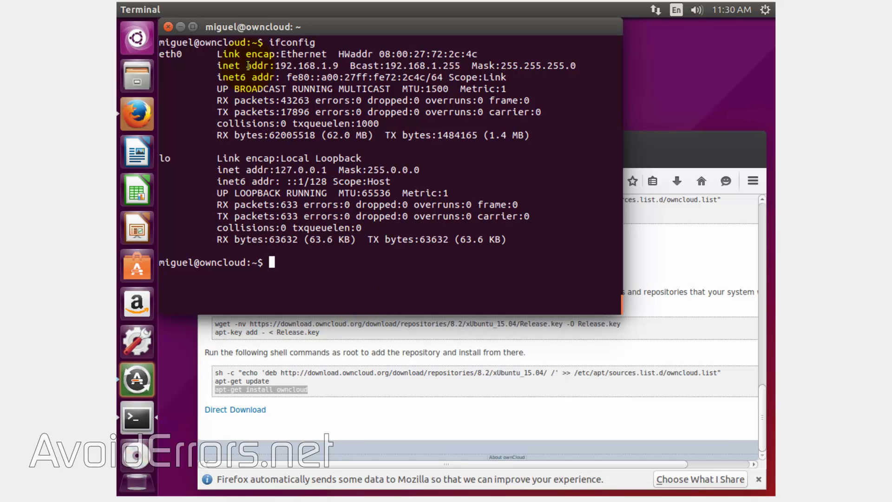
left_click_drag(247, 65, 339, 66)
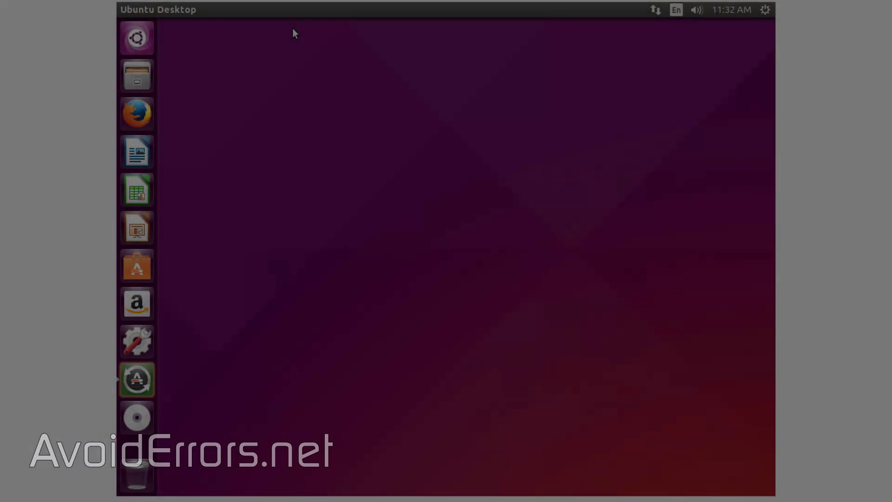
left_click(294, 33)
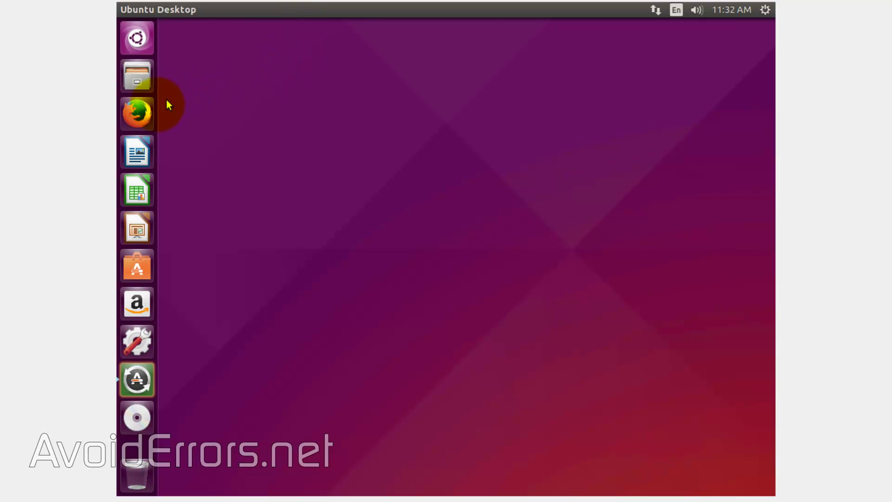
Open Firefox and log into the router admin at 192.168.1.1 with its username and password
left_click(149, 110)
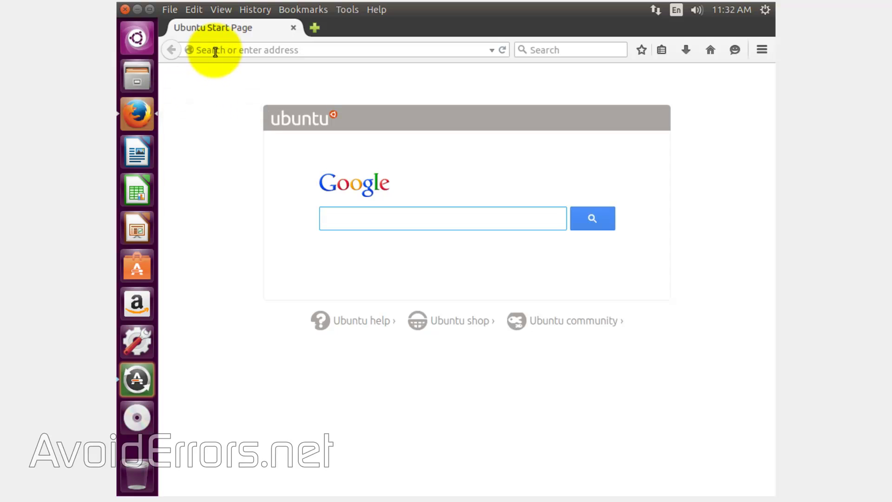
left_click(216, 50)
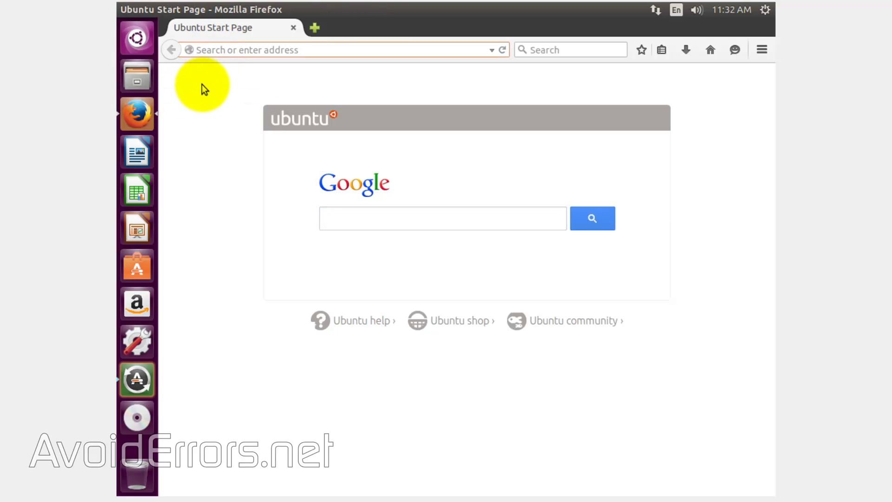
type("192.")
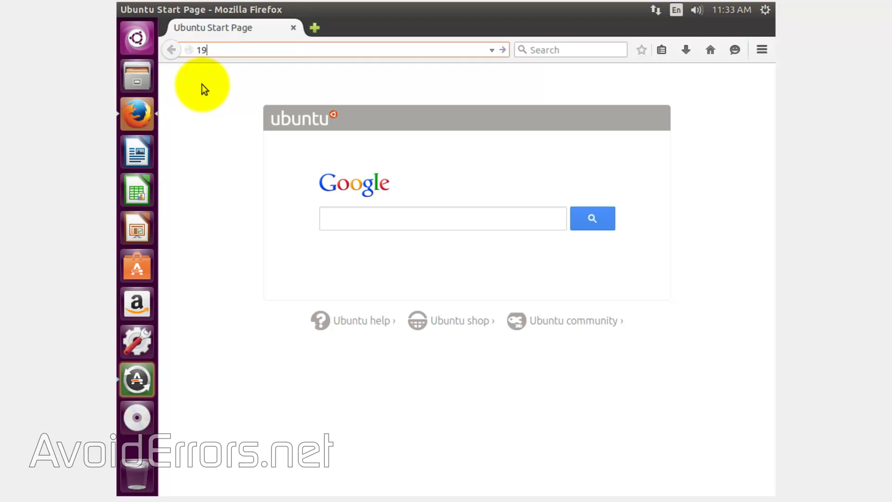
type("168.1.1")
key("Return")
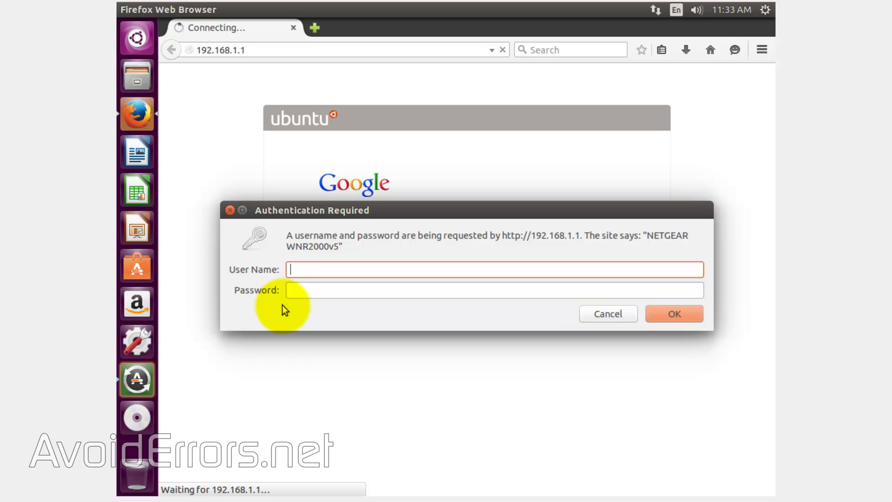
type("admin")
key("Tab")
type("password")
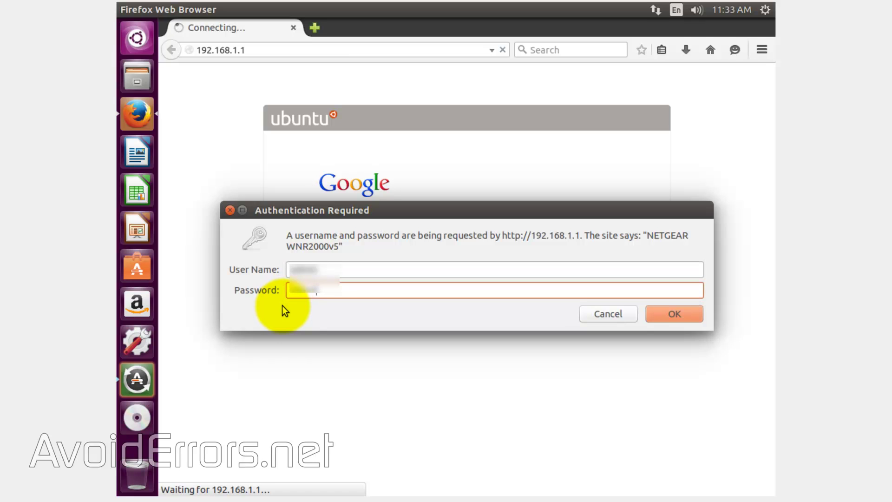
key("Return")
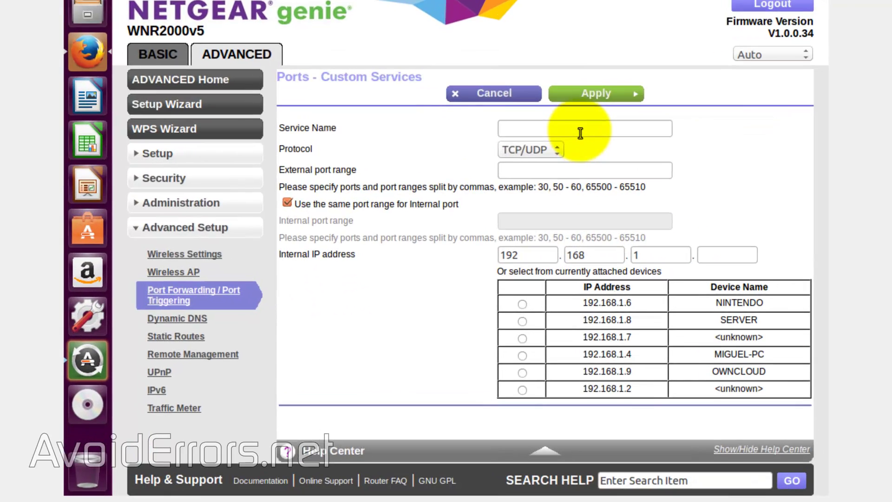
Add and apply an 'owCloud' TCP/UDP rule forwarding port 80 to OWNCLOUD at 192.168.1.9
left_click(574, 180)
type("owCloud")
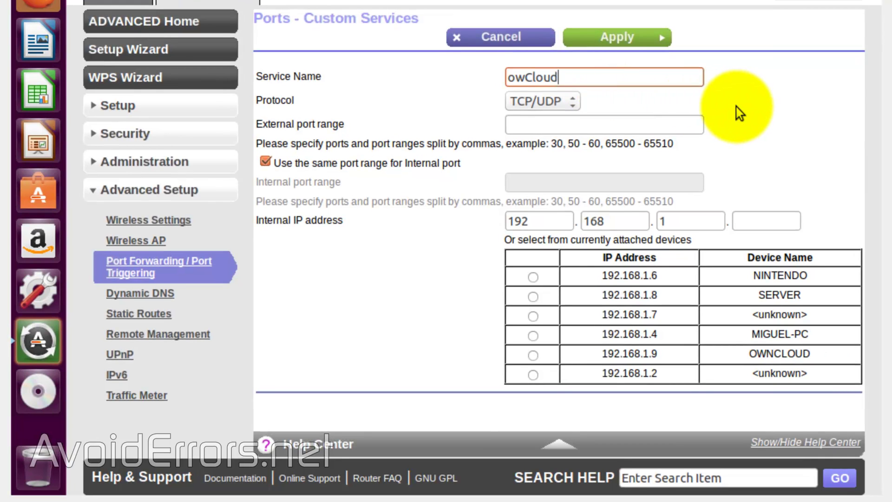
key("Tab")
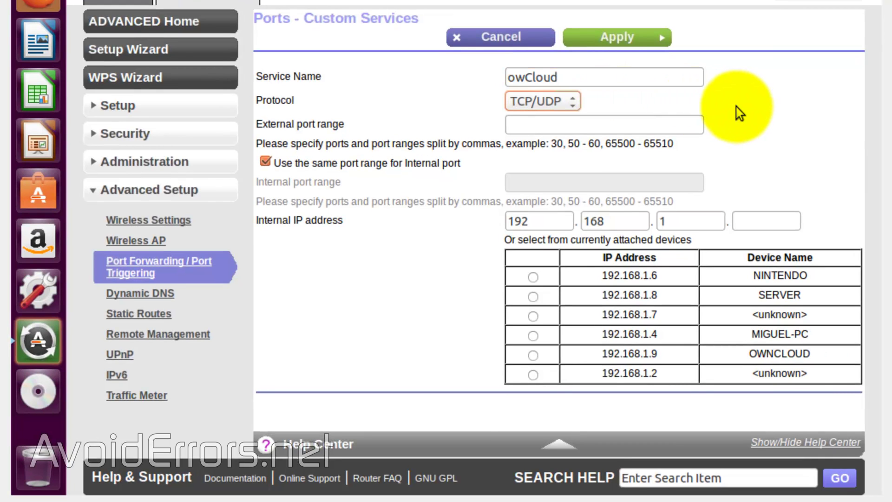
key("Tab")
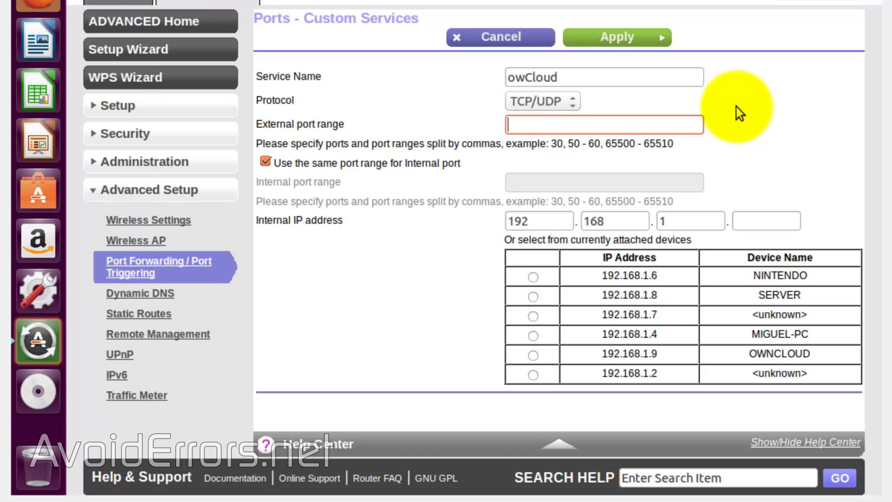
type("80")
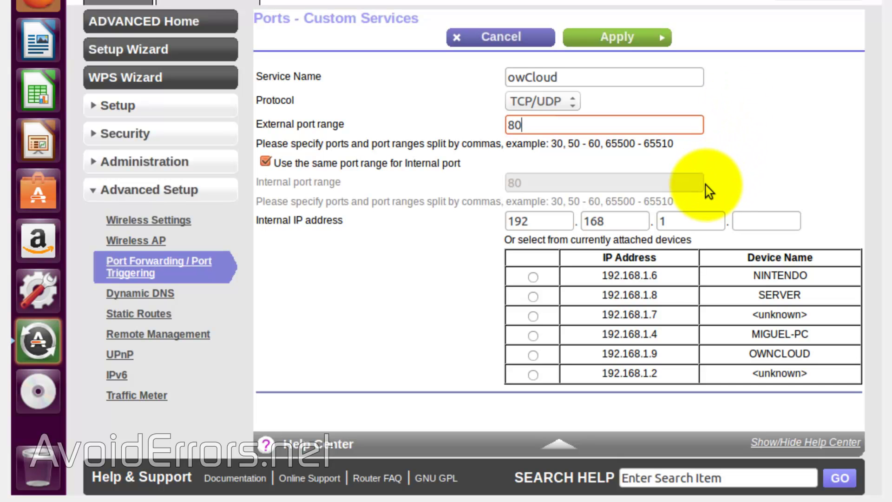
left_click(753, 221)
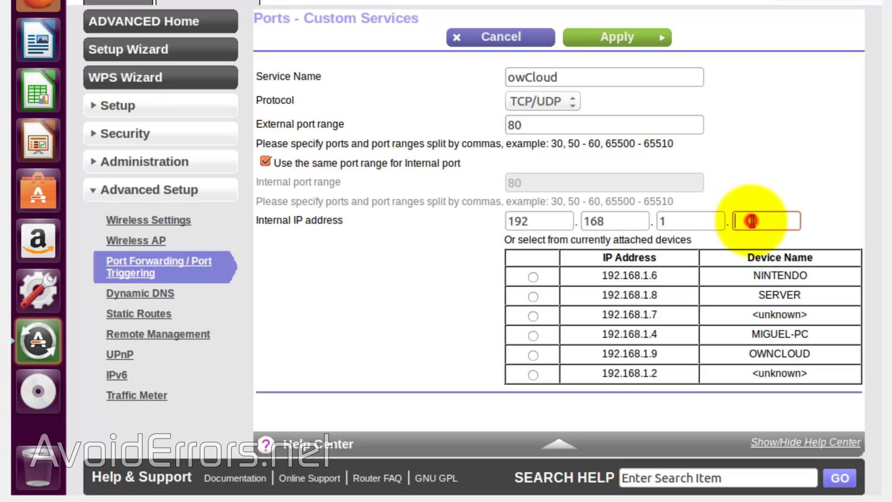
type("9")
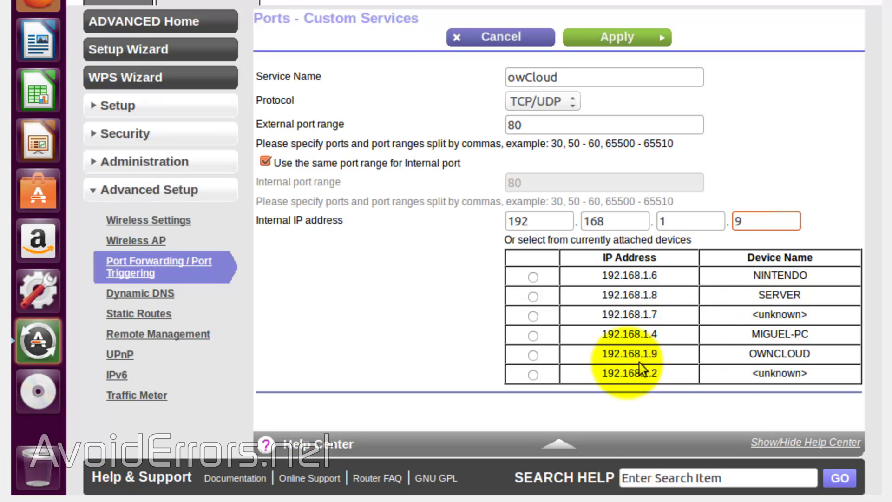
left_click(532, 356)
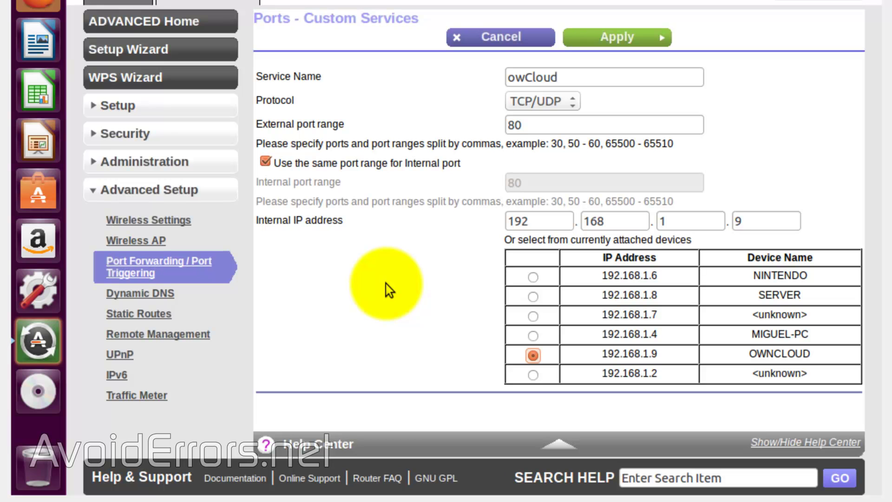
left_click(600, 41)
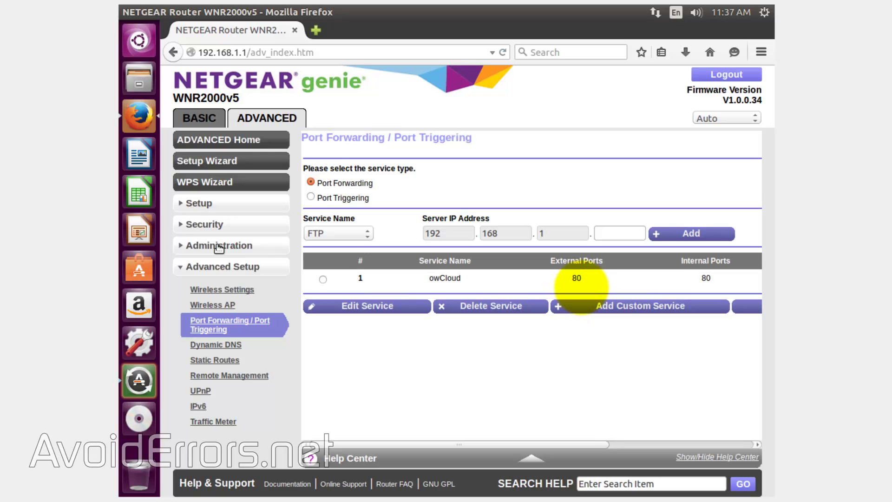
Log out of the router, then Google 'what is my ip' to find the public IP
left_click(261, 140)
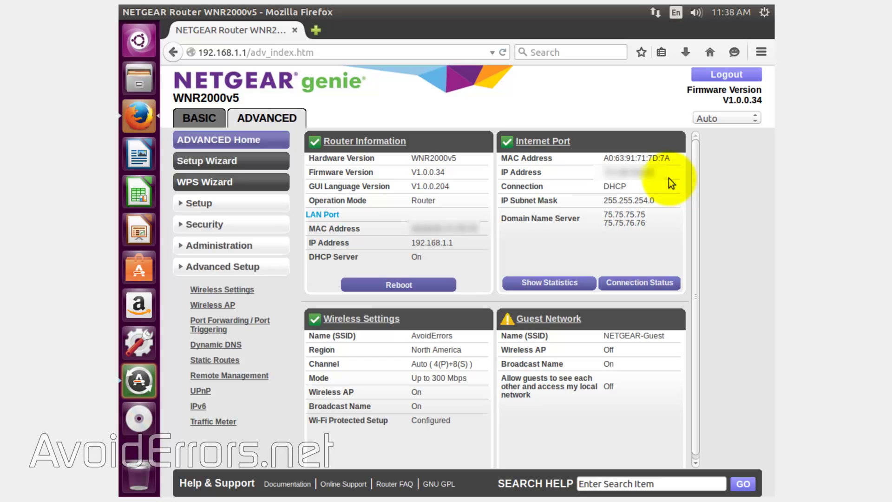
left_click(711, 75)
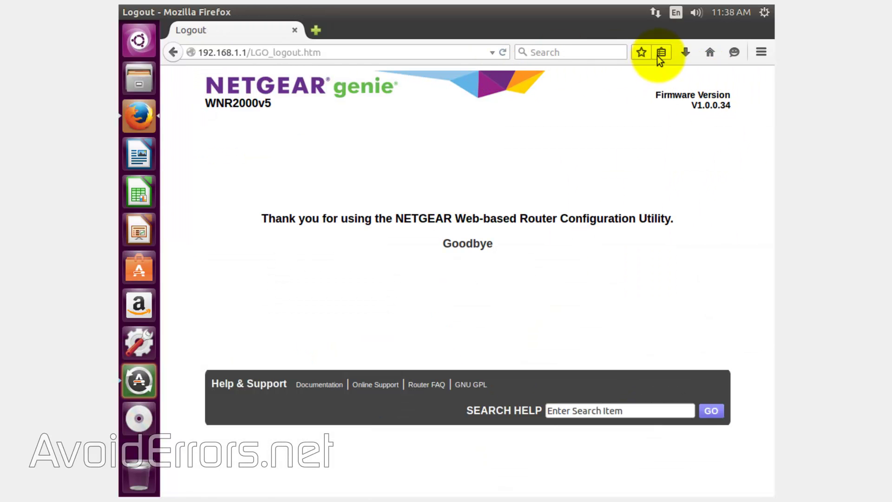
left_click(710, 52)
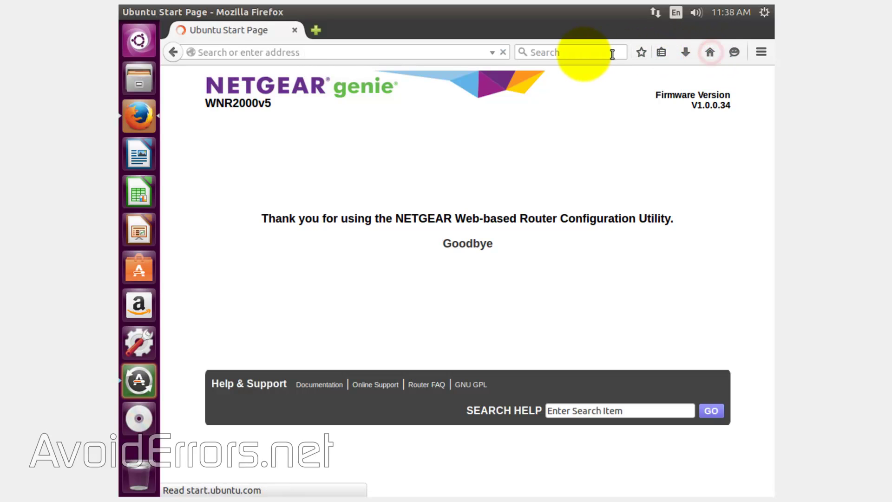
left_click(364, 219)
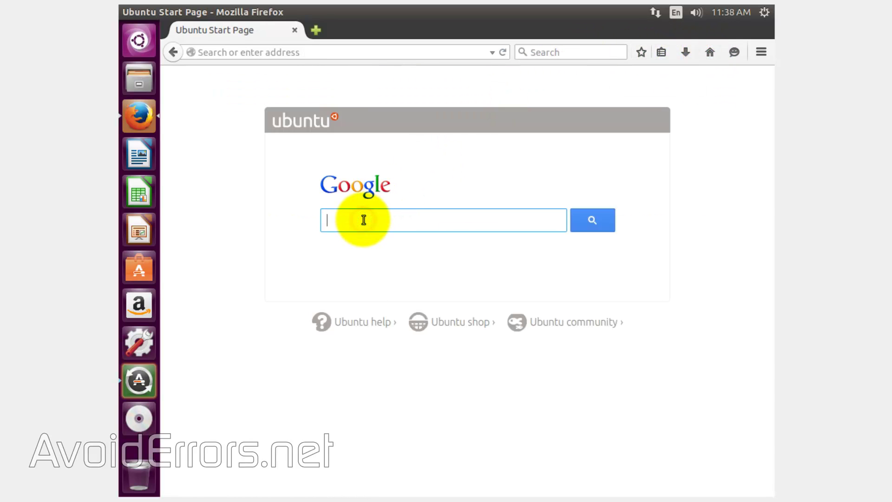
type("what is my ip")
key("Return")
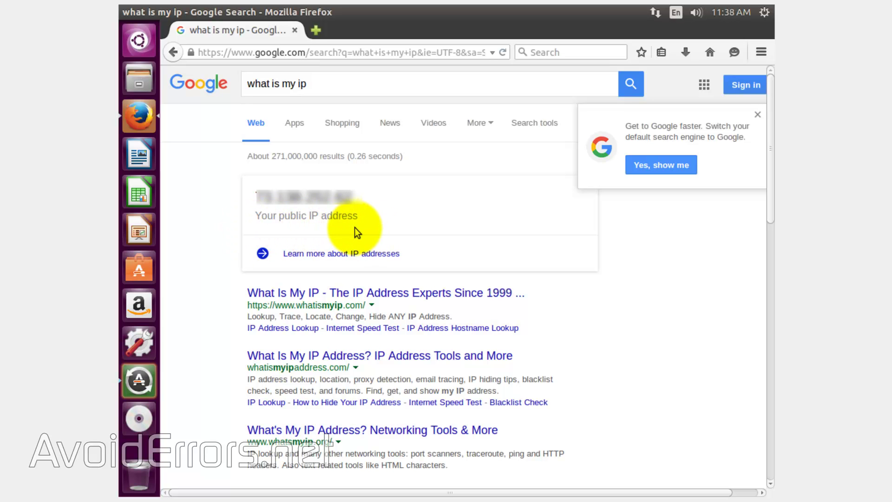
Copy the public IP address from the Google results
left_click_drag(354, 198, 256, 198)
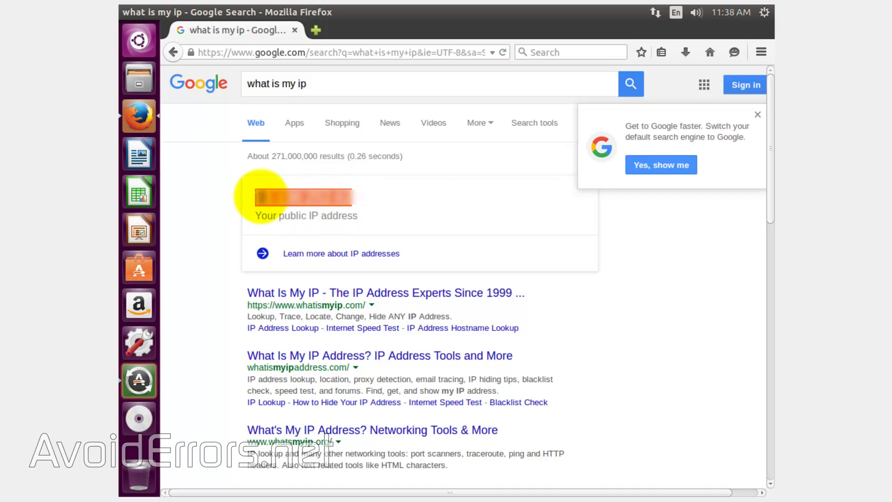
right_click(262, 198)
left_click(284, 205)
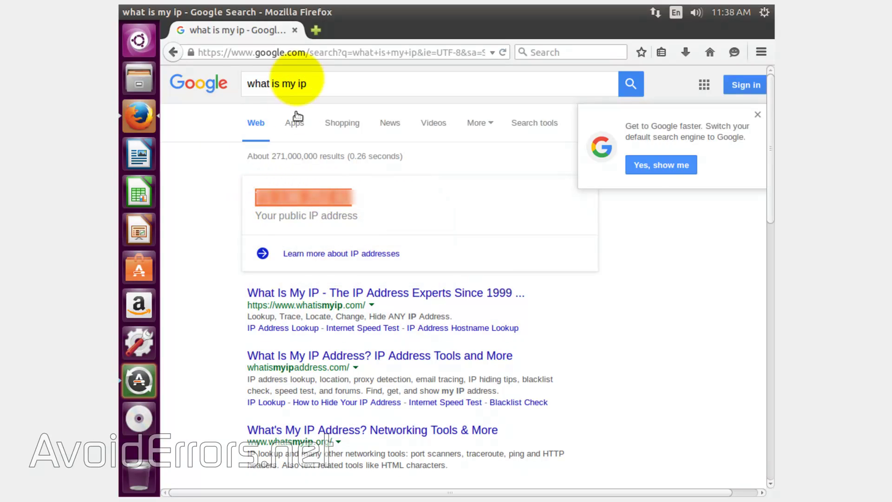
In a new tab, load the pasted public IP followed by /owncloud
left_click(317, 33)
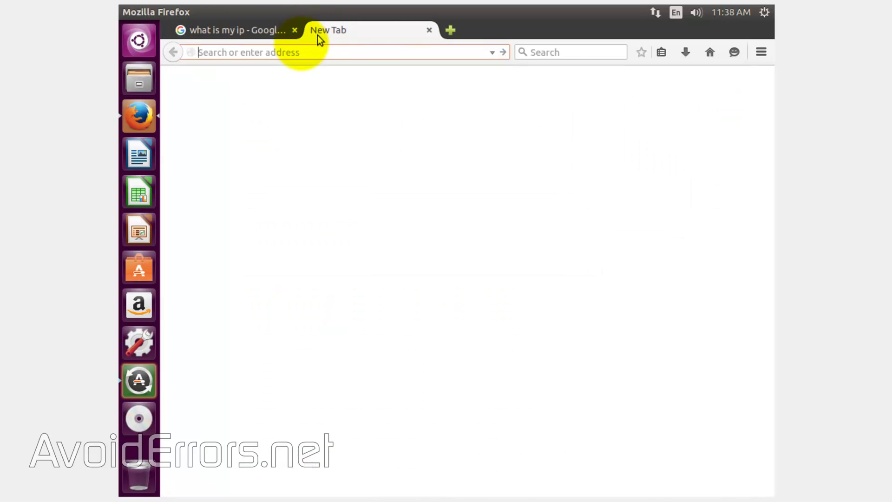
right_click(257, 52)
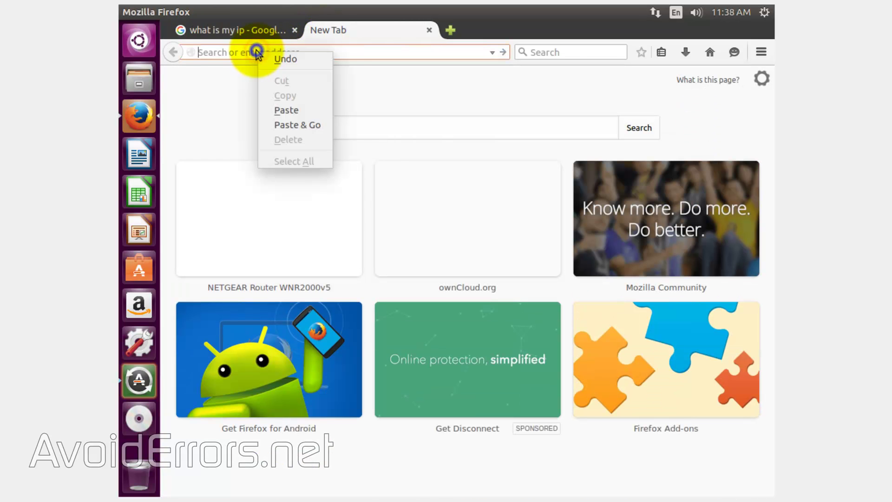
left_click(287, 110)
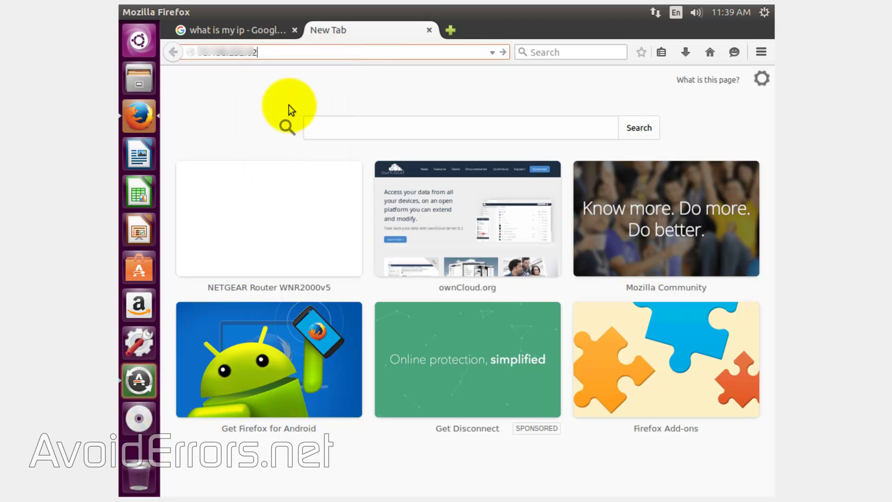
type("/owncloud")
key("Return")
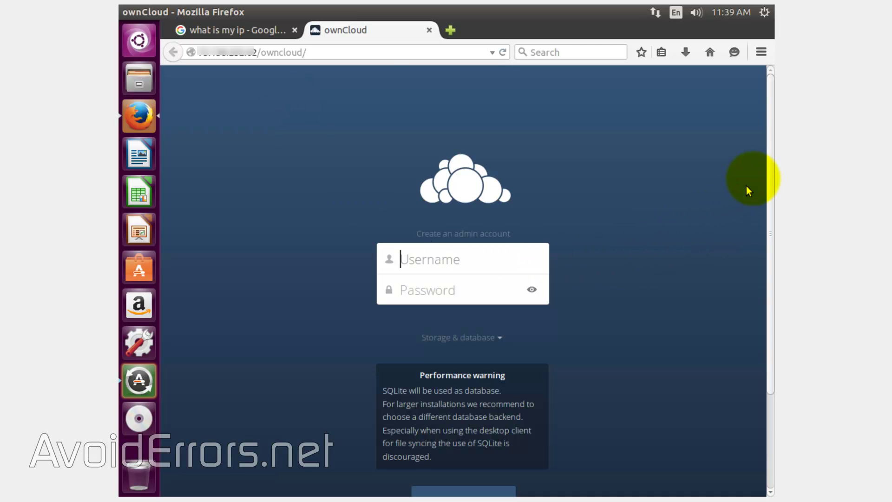
Create the admin account with its username and password, then let Firefox remember the password
left_click_drag(772, 151, 774, 216)
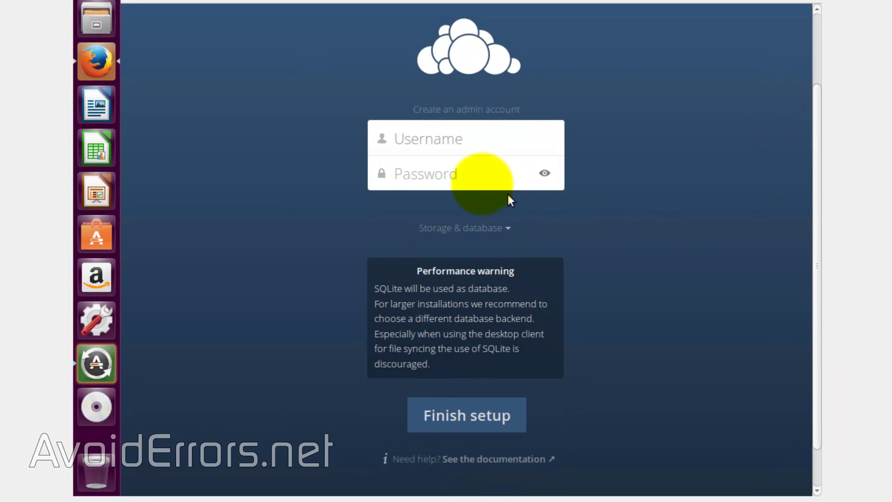
left_click(442, 138)
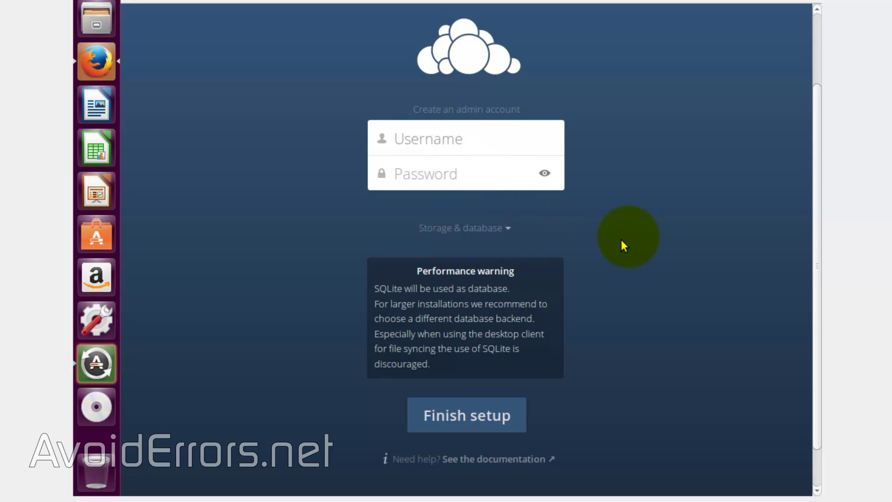
type("miguel")
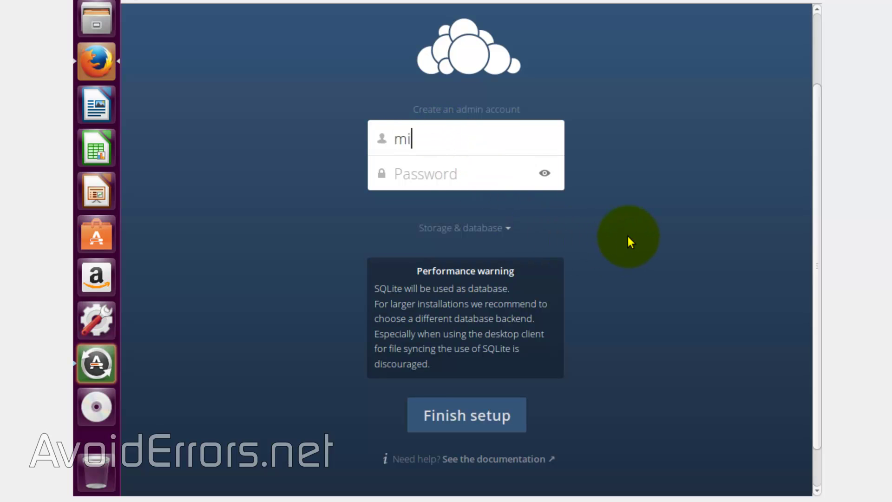
key("Tab")
type("*********")
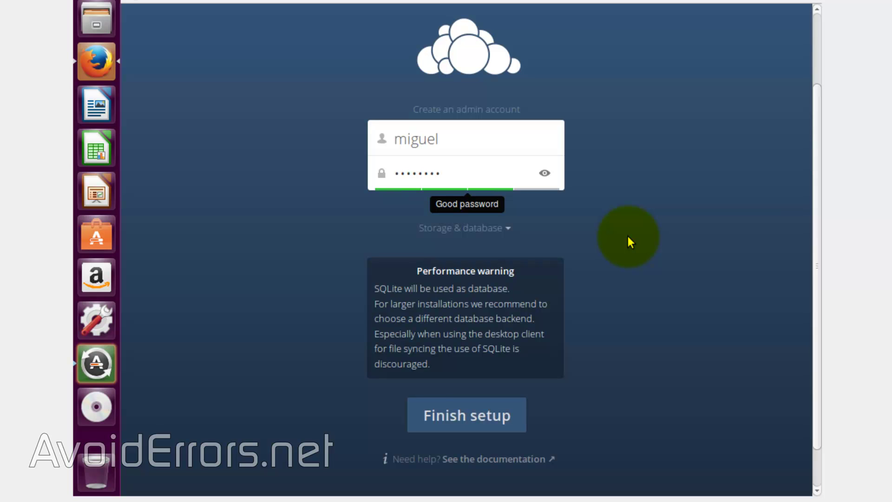
left_click(520, 418)
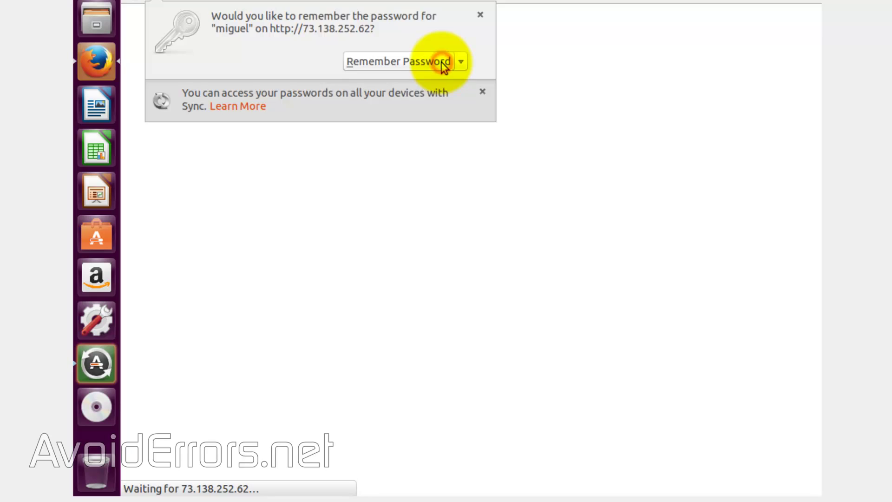
left_click(442, 62)
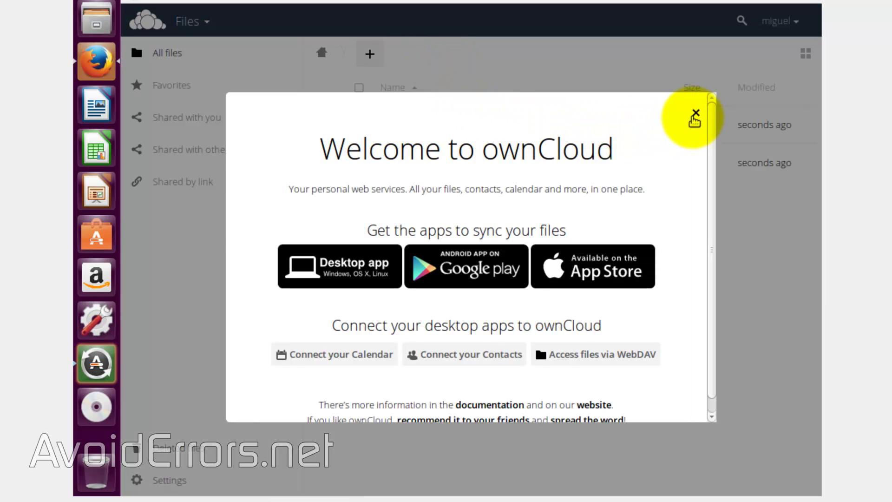
Close the welcome dialog and choose the Windows desktop client on owncloud.org's download page
left_click(697, 114)
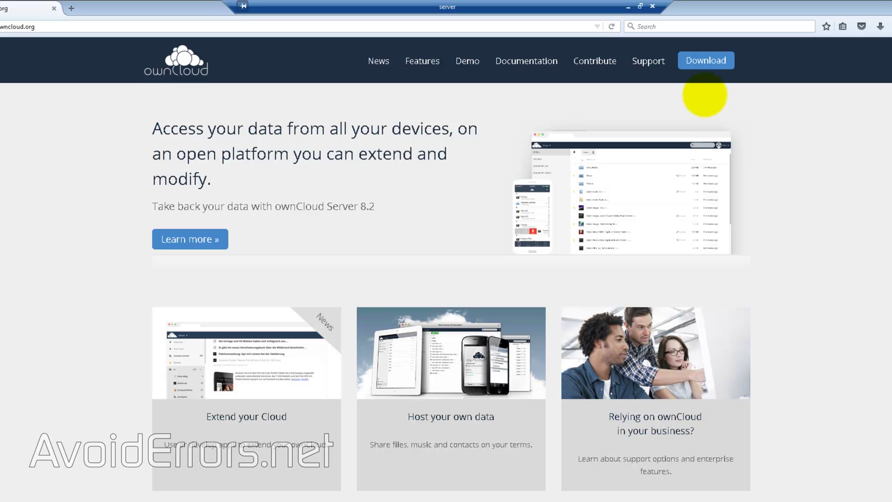
left_click(711, 60)
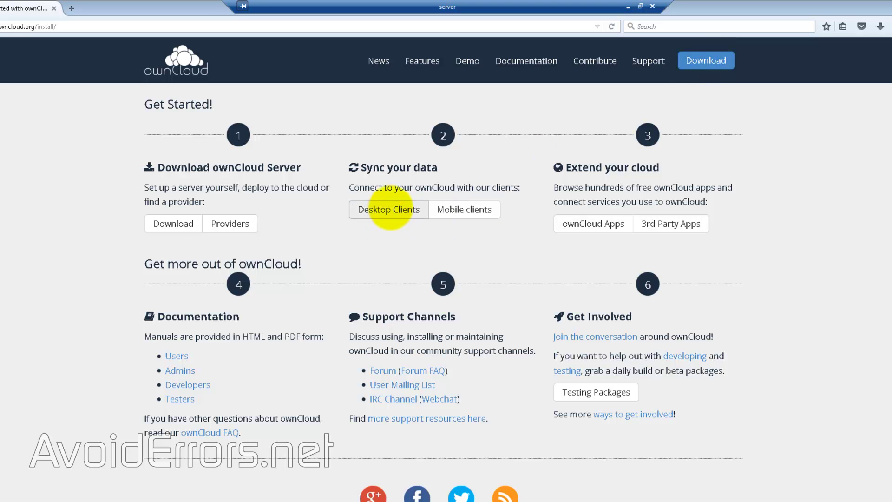
left_click(389, 210)
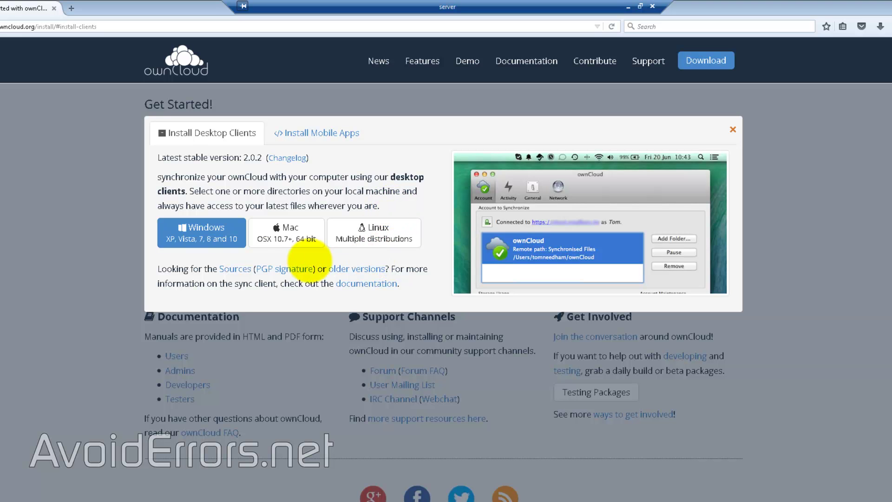
left_click(224, 240)
Save ownCloud-2.0.2.5569-setup.exe and launch it from Firefox's downloads list
left_click(486, 267)
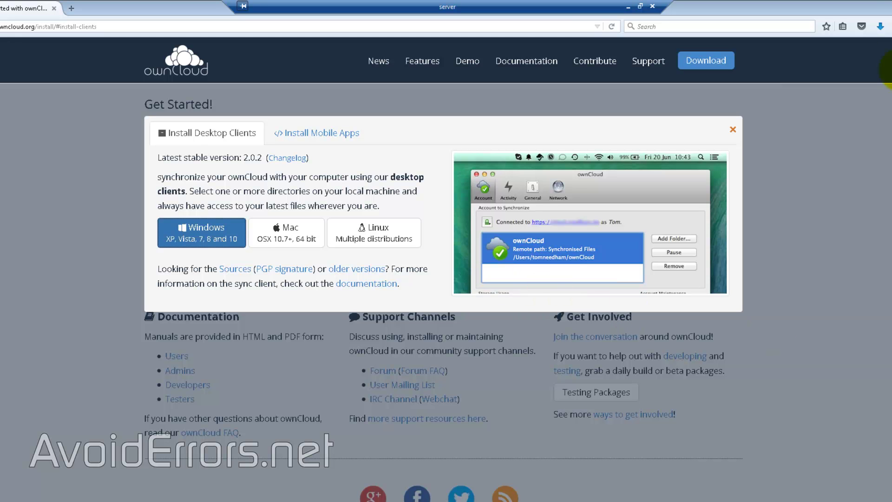
left_click(879, 26)
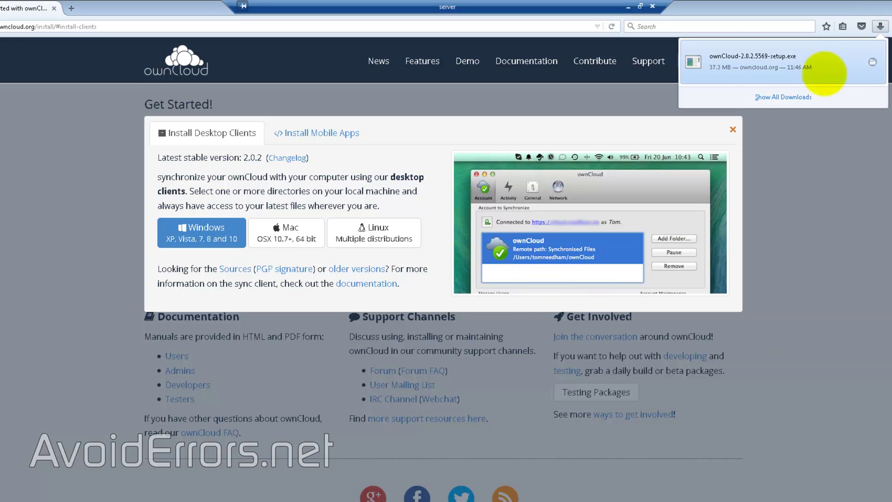
left_click(754, 65)
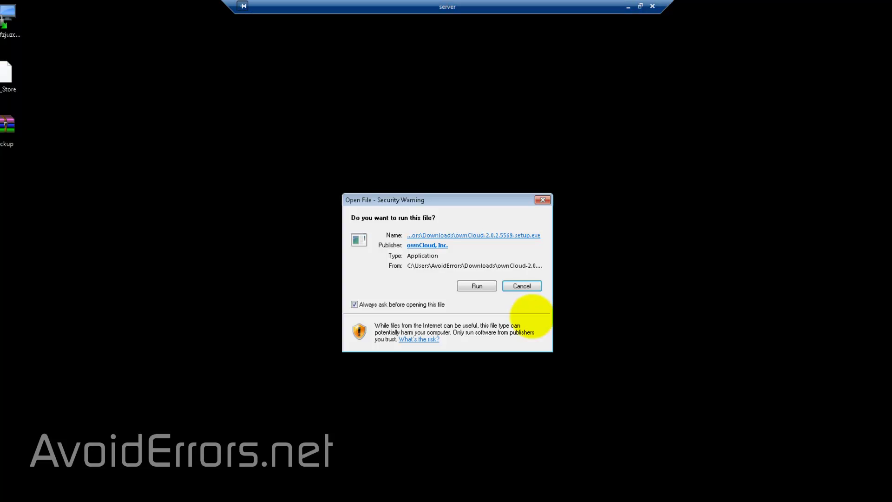
Install the client with standard components to C:\Program Files (x86)\ownCloud, launching ownCloud at the end
left_click(477, 285)
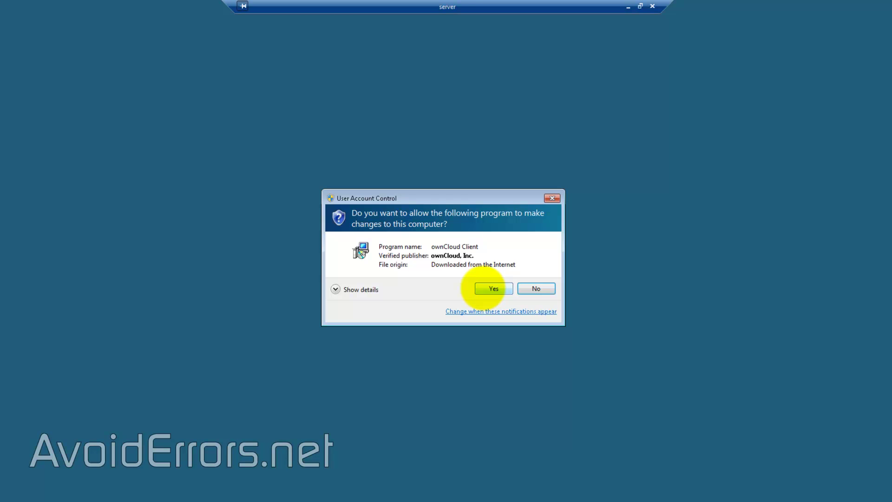
left_click(488, 288)
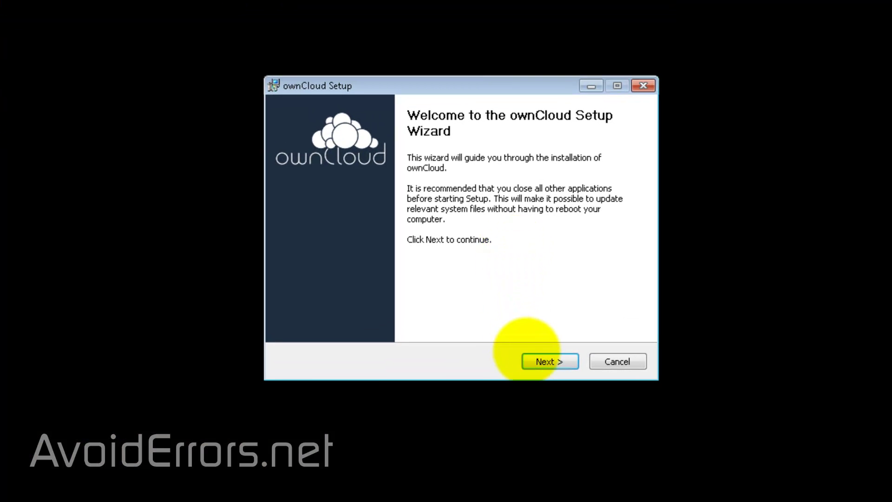
left_click(532, 361)
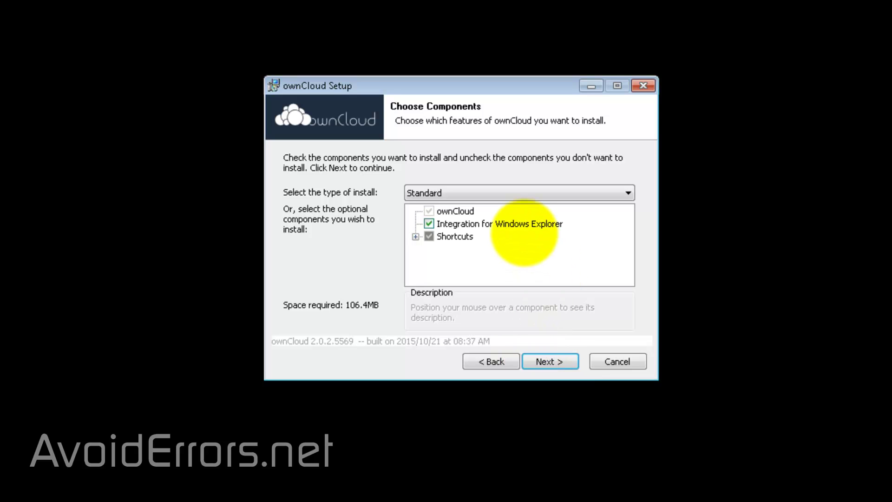
left_click(534, 361)
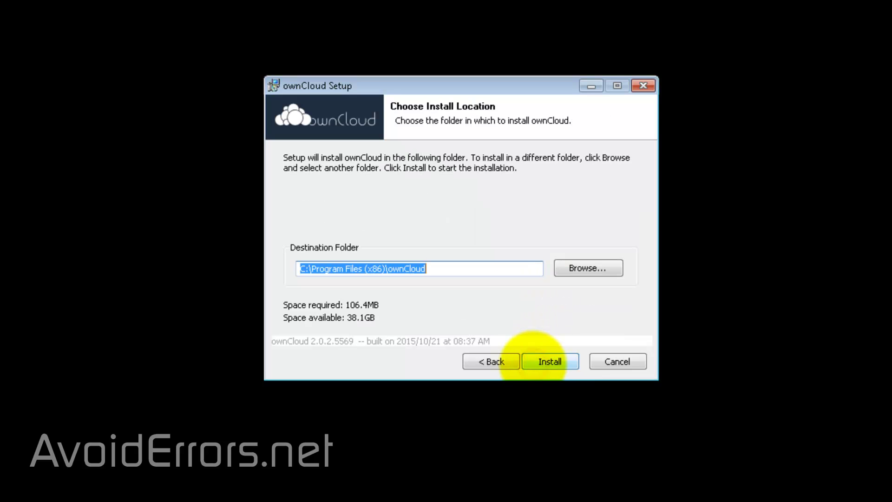
left_click(534, 362)
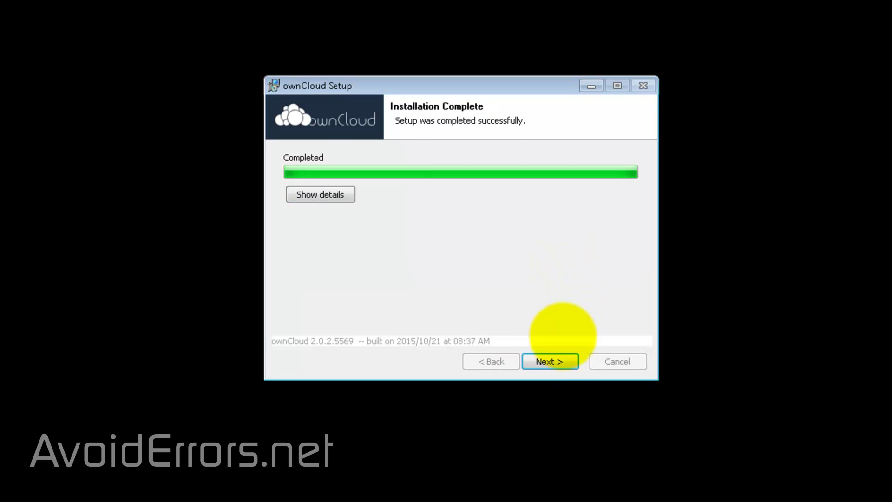
left_click(555, 360)
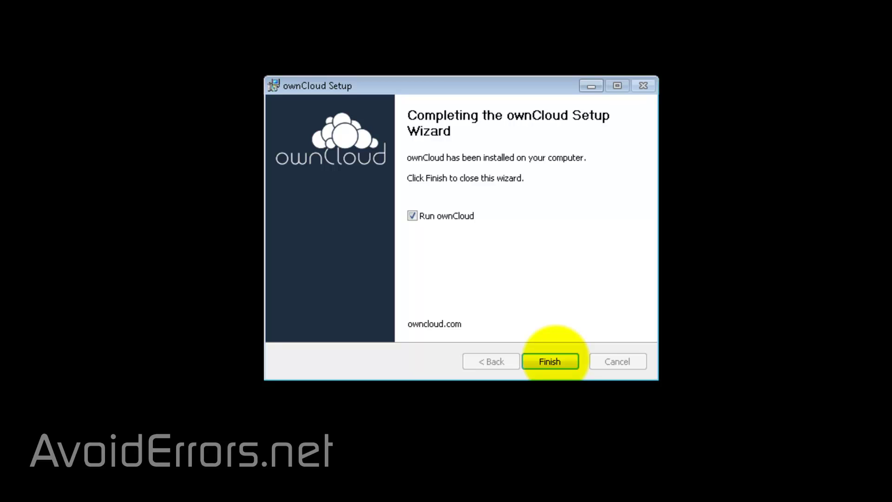
left_click(571, 363)
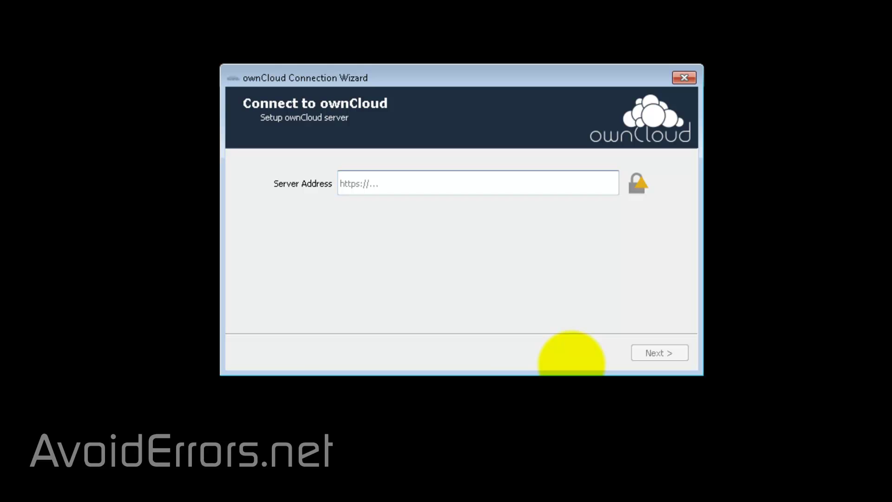
Paste the ownCloud server URL as the Server Address and submit it
left_click(432, 259)
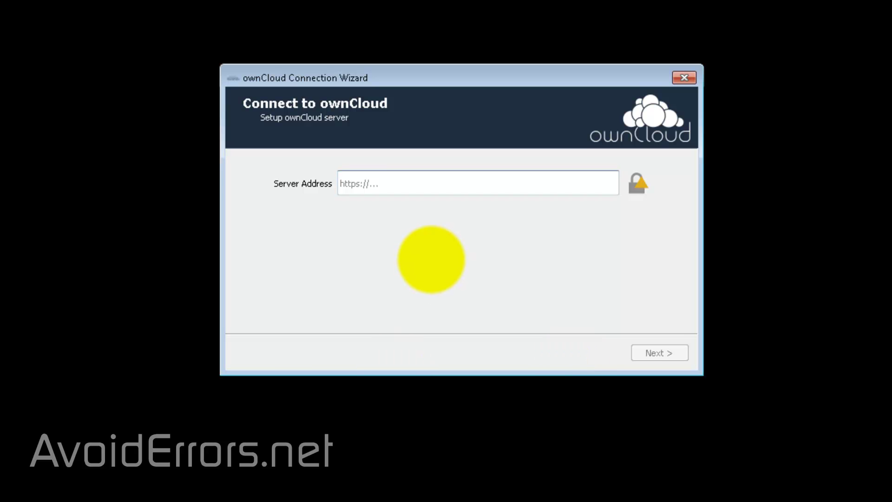
right_click(361, 181)
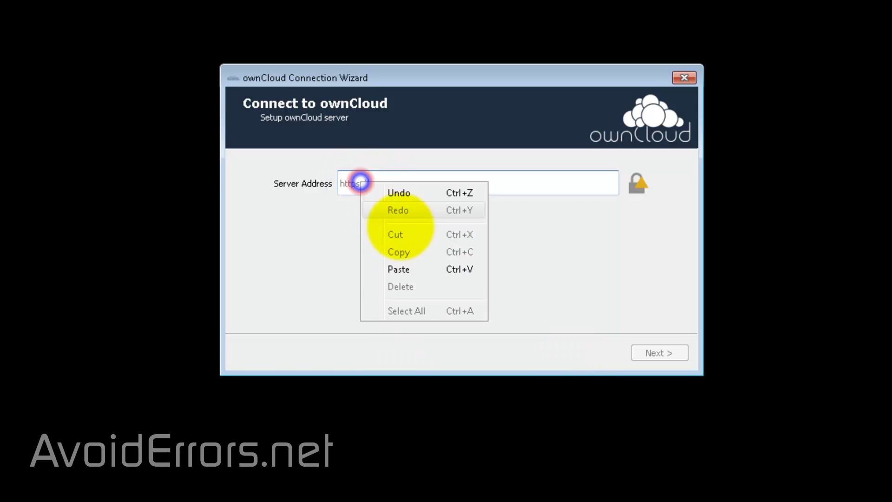
left_click(398, 269)
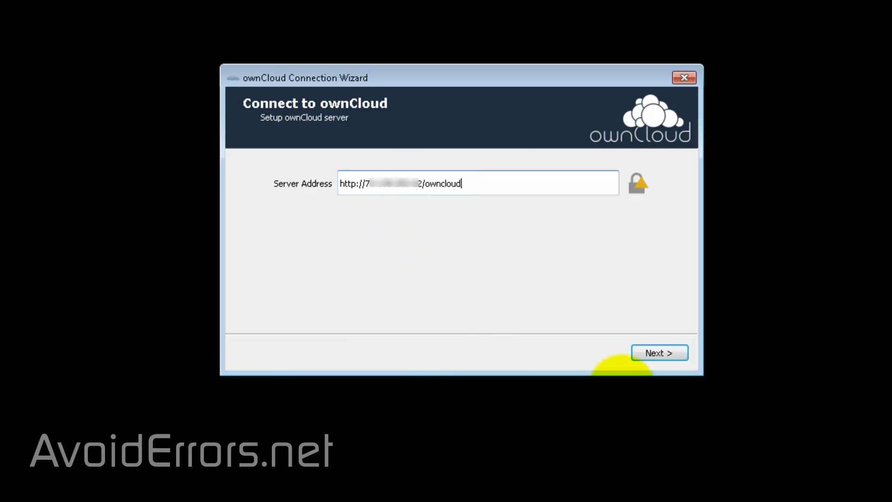
left_click(637, 353)
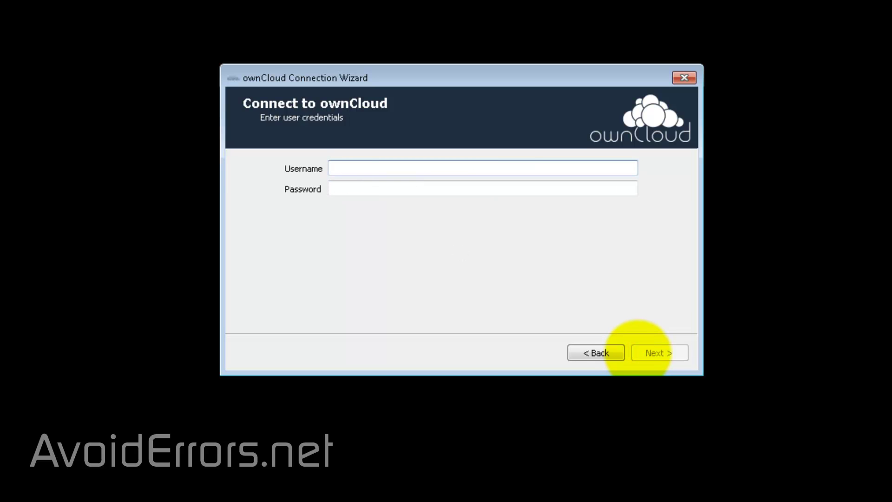
Log in with the admin account's username and password
type("miguel")
key("Tab")
type("********")
left_click(638, 352)
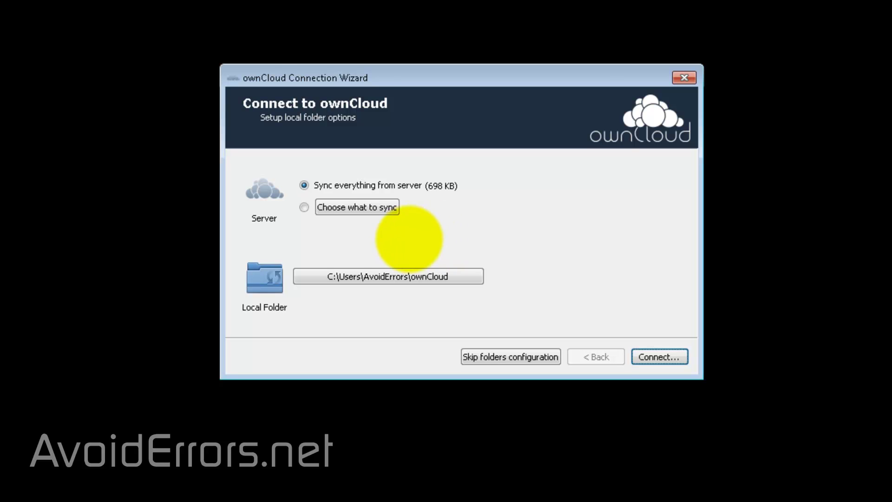
Keep 'Sync everything from server', connect, and finish the wizard
left_click(304, 207)
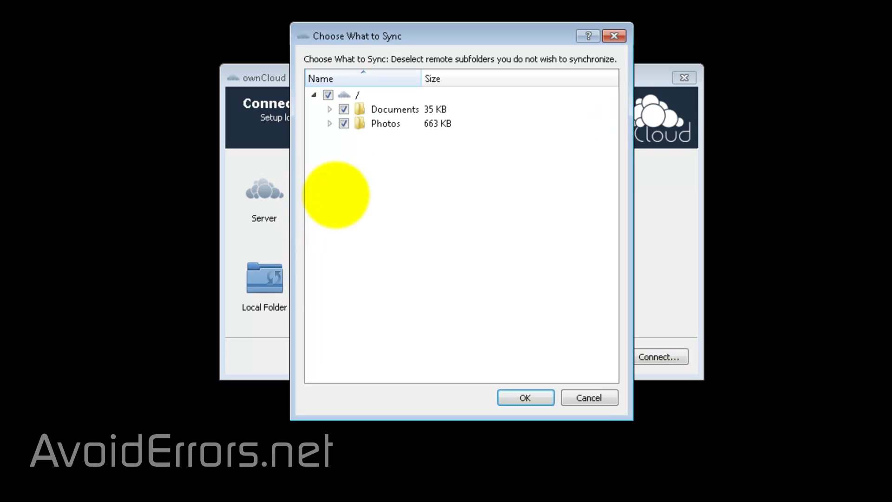
left_click(613, 35)
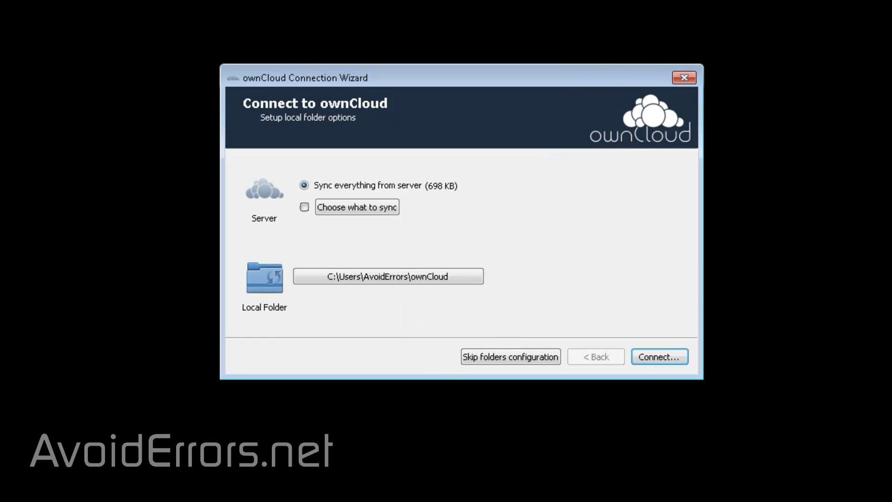
left_click(669, 357)
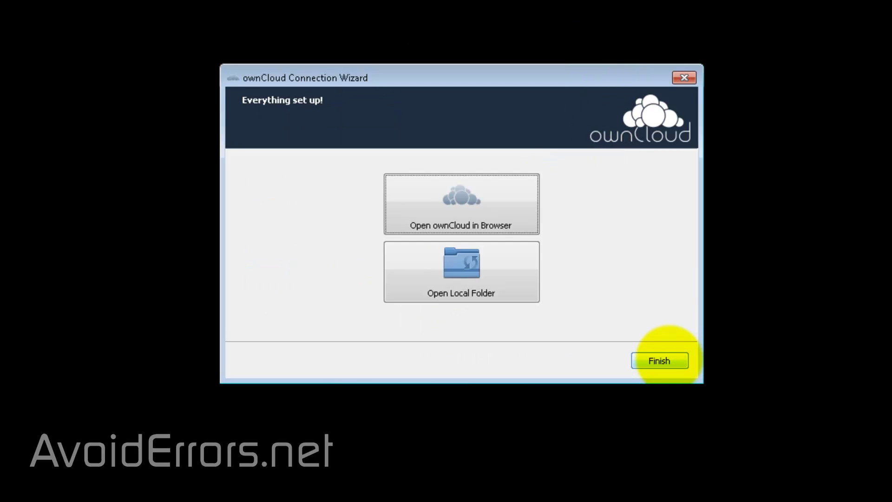
left_click(660, 361)
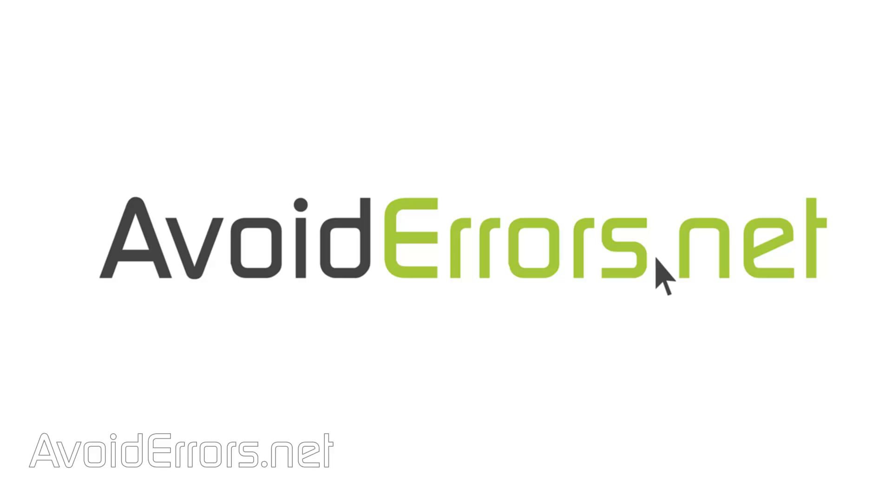